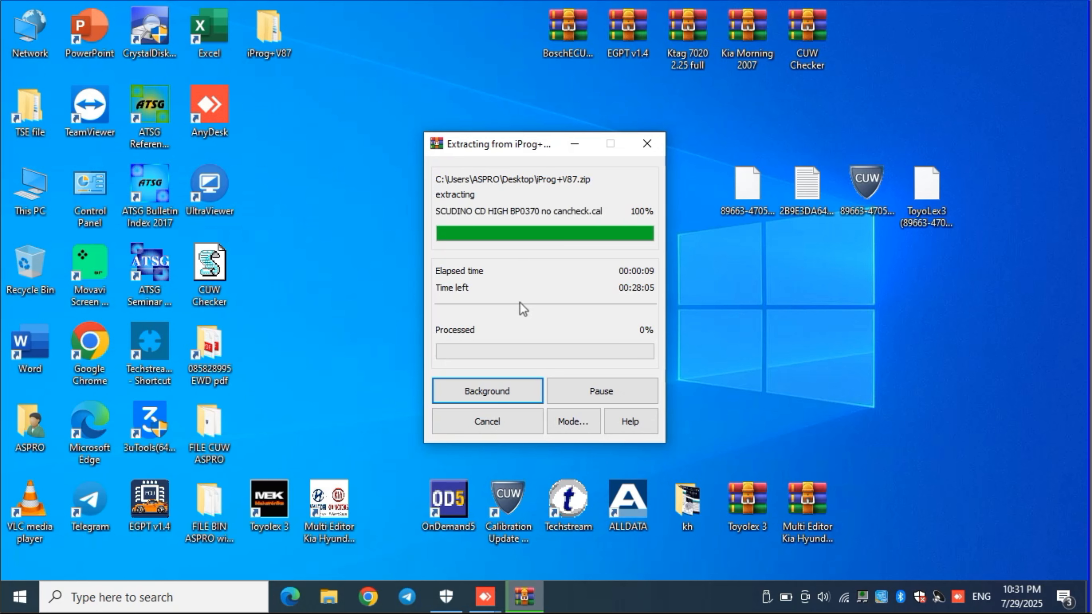
Step: Cancel the running extraction of the iProg+V87 archive
left_click(505, 426)
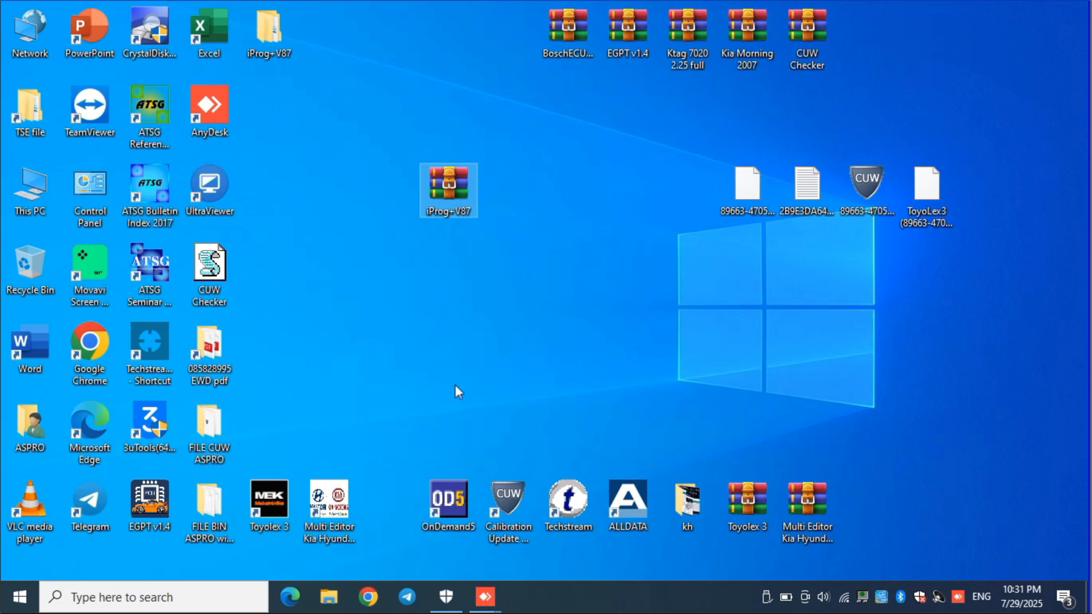
left_click(455, 385)
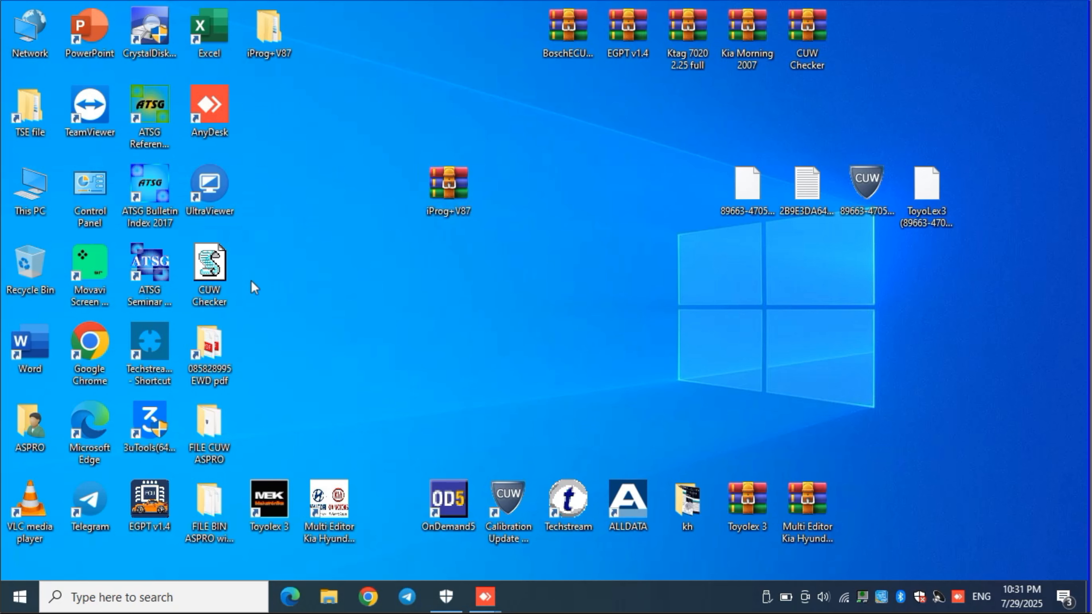
Step: Create a desktop shortcut to the iProgPro87 application in the iProg+V87 folder on Local Disk (C:)
double_click(17, 176)
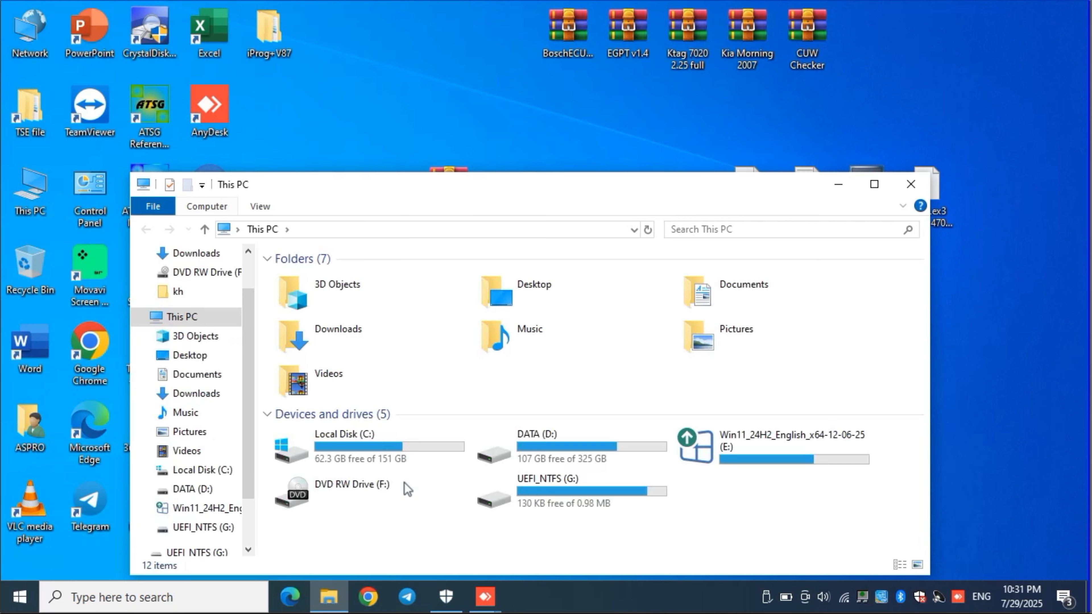
double_click(406, 454)
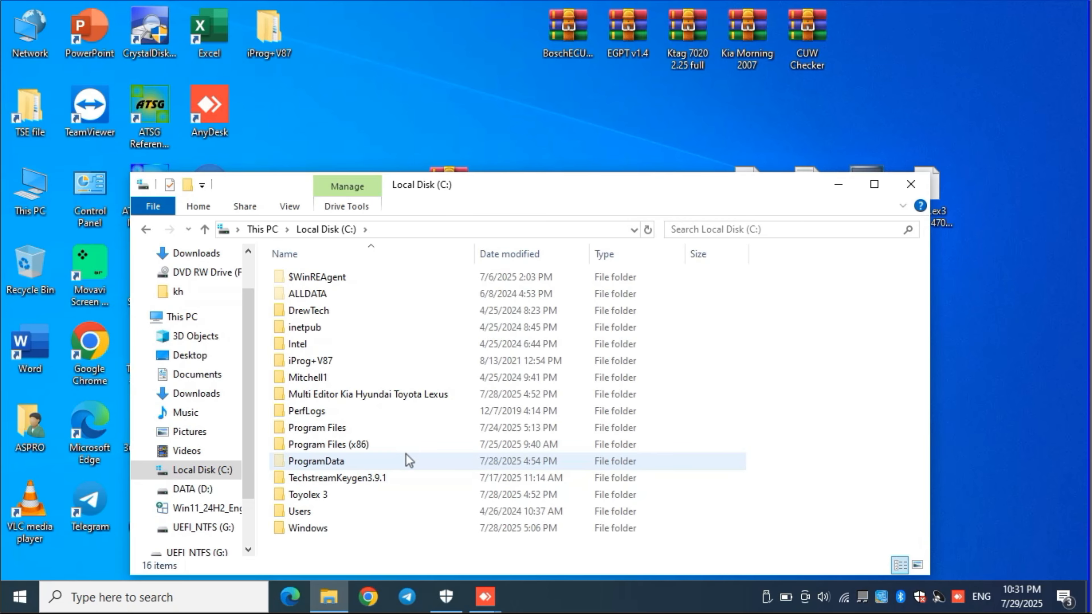
double_click(315, 359)
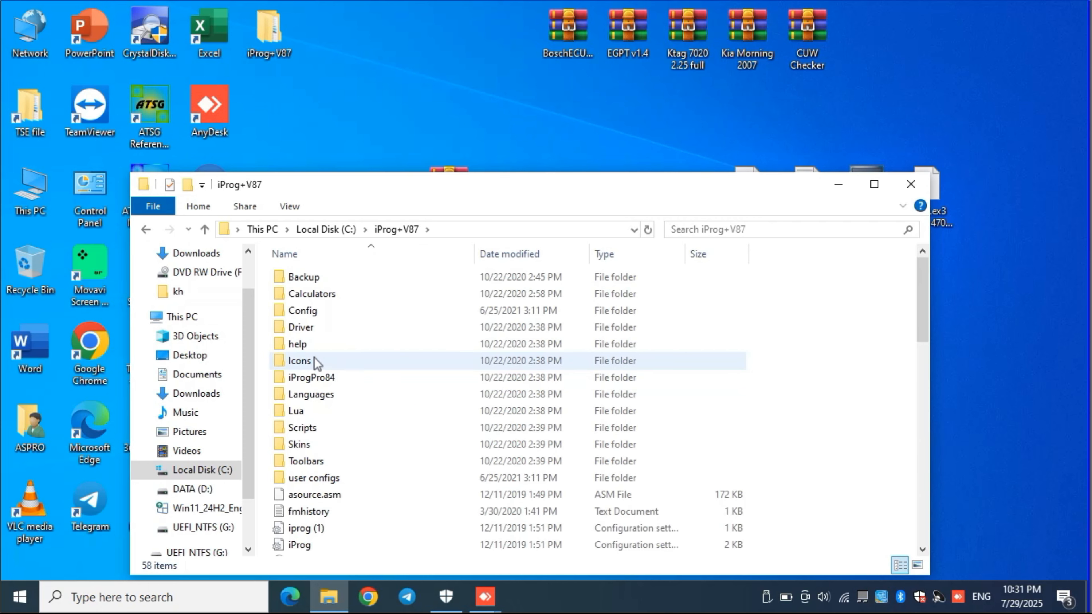
scroll(316, 363, "down", 13)
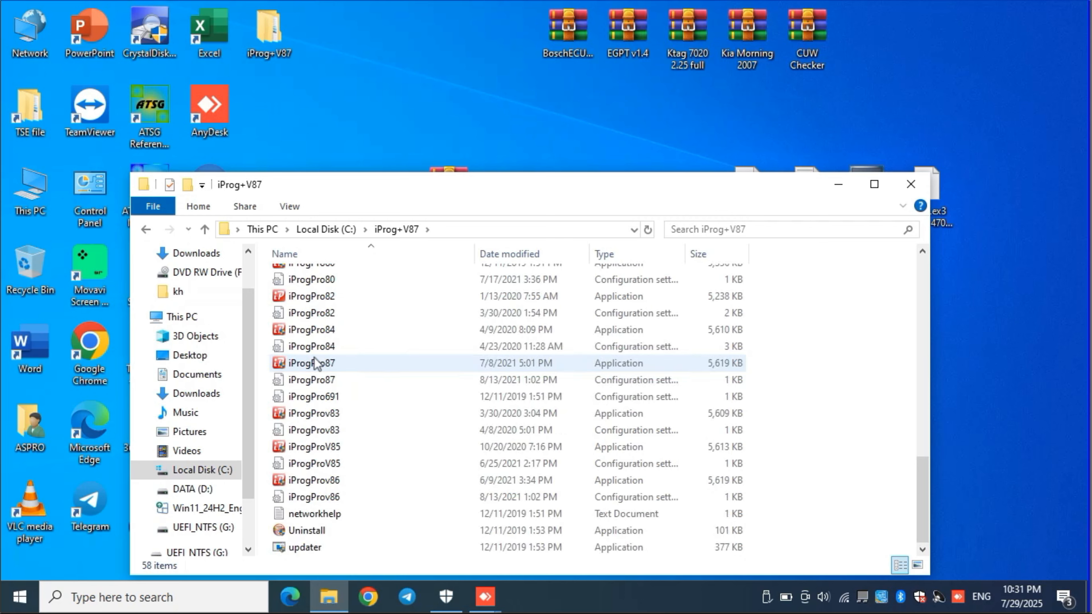
right_click(316, 363)
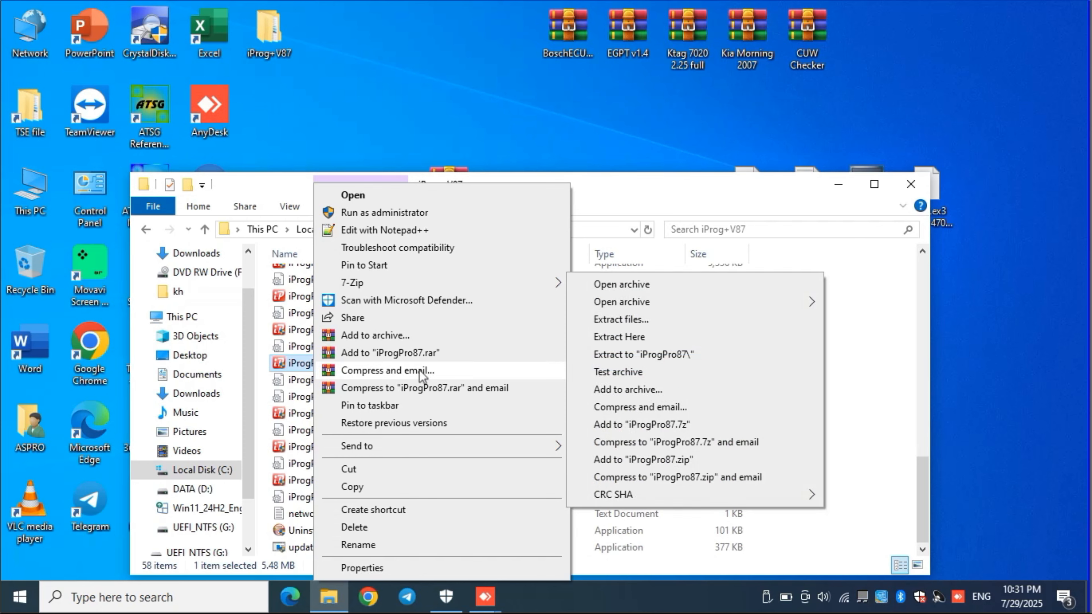
mouse_move(437, 456)
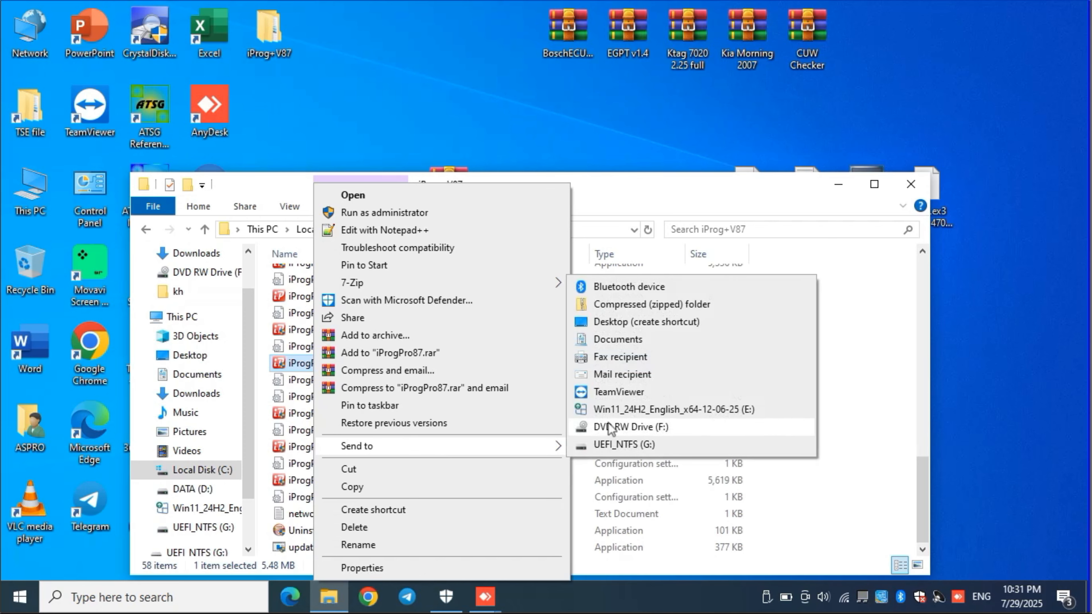
left_click(624, 329)
Step: Examine the iprog_win2k-win7_x86-x64_version2 folder inside the iProg+V87 Driver folder, and close the window
scroll(624, 329, "up", 13)
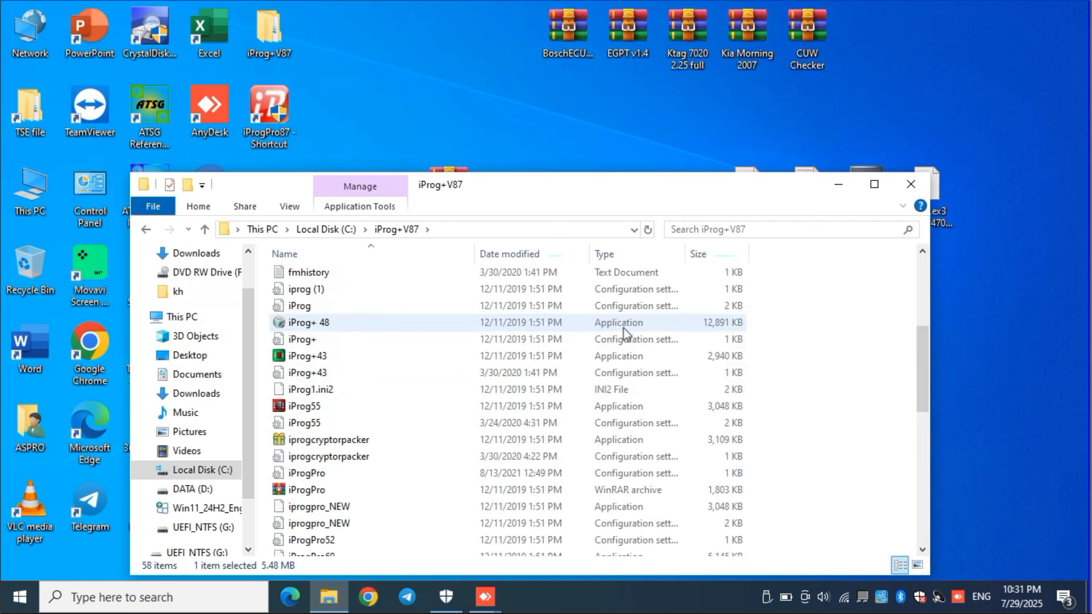
double_click(429, 330)
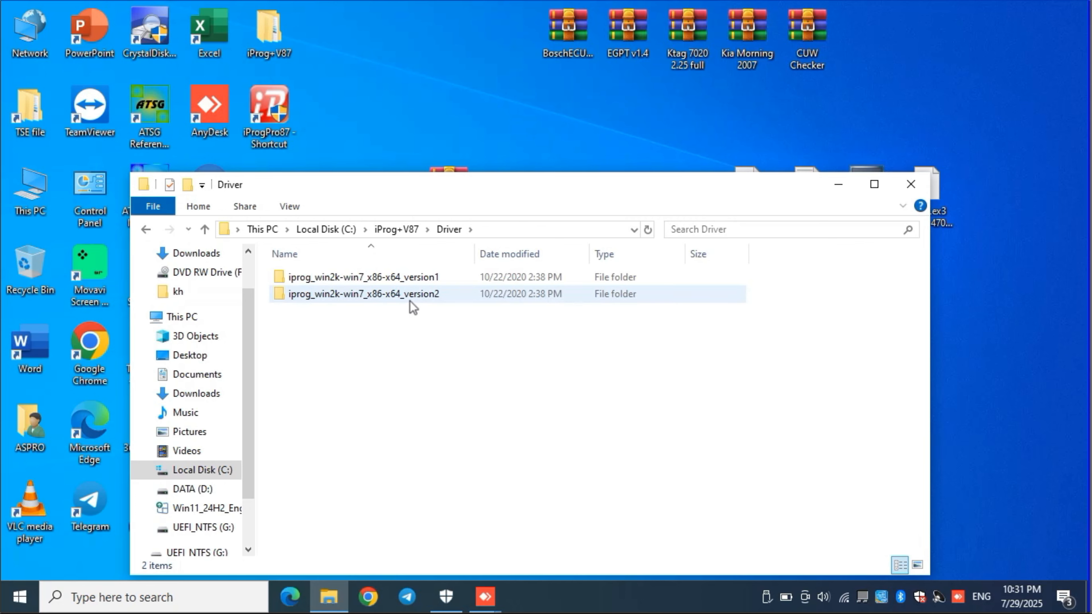
double_click(410, 301)
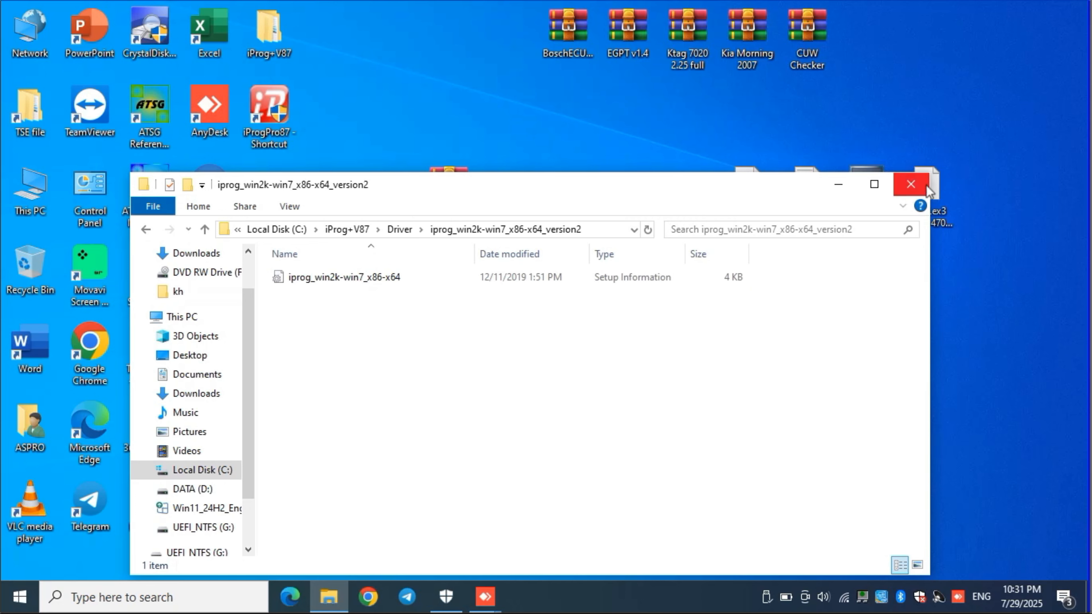
left_click(911, 184)
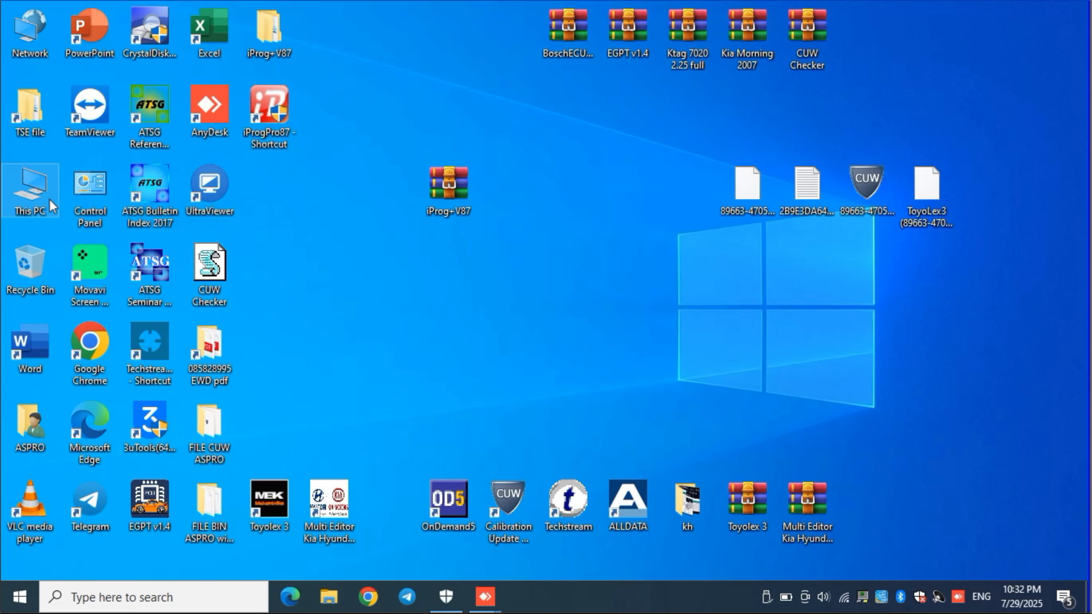
Step: Open Device Manager from the computer's management console and select the USB Serial Device (COM3) among the ports
right_click(50, 198)
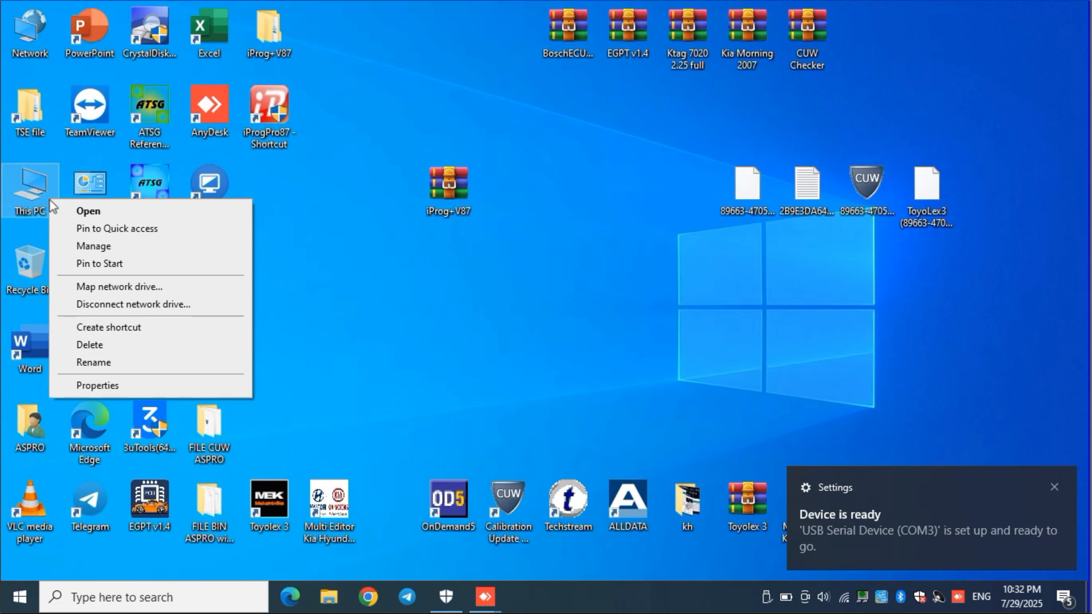
left_click(86, 243)
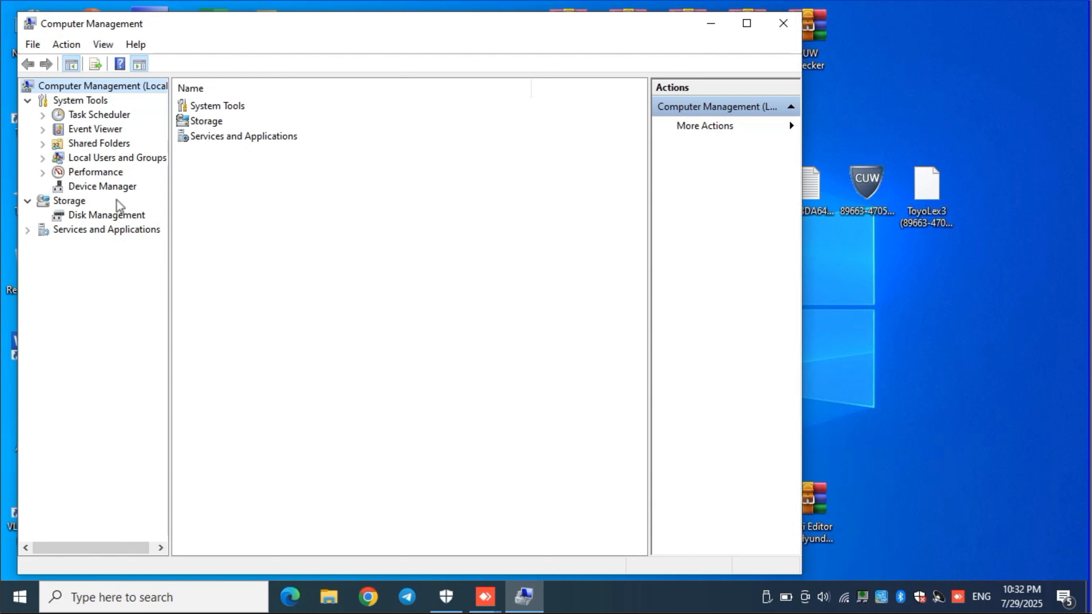
left_click(121, 191)
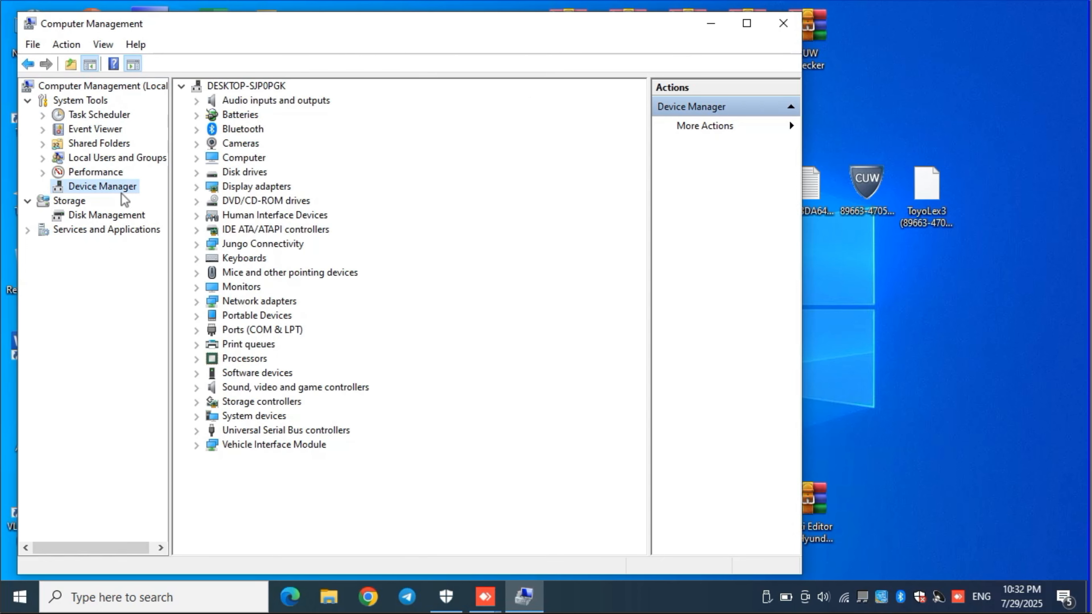
left_click(199, 331)
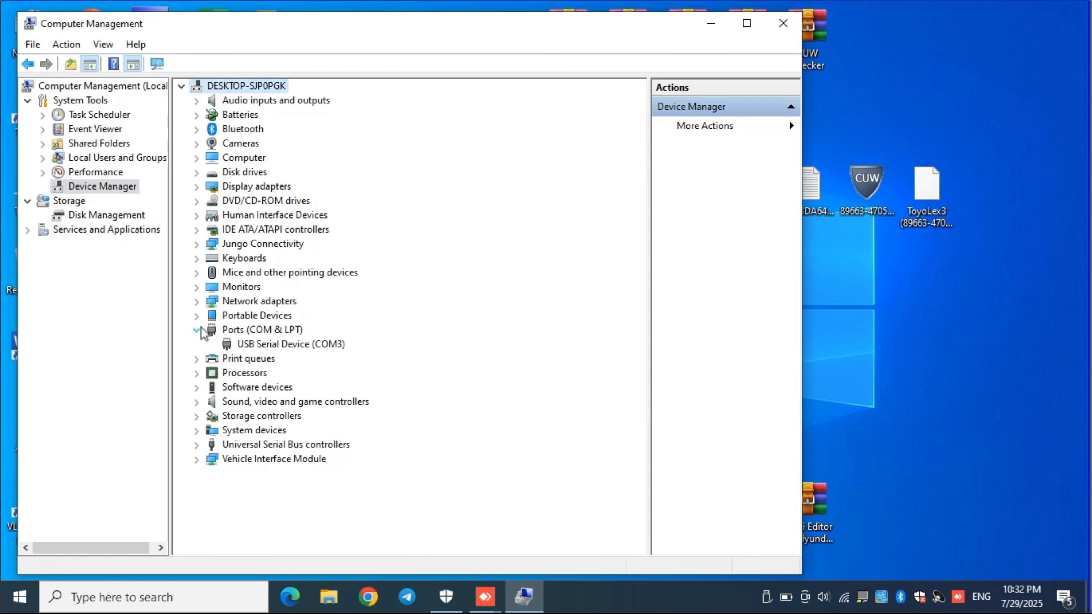
left_click(246, 345)
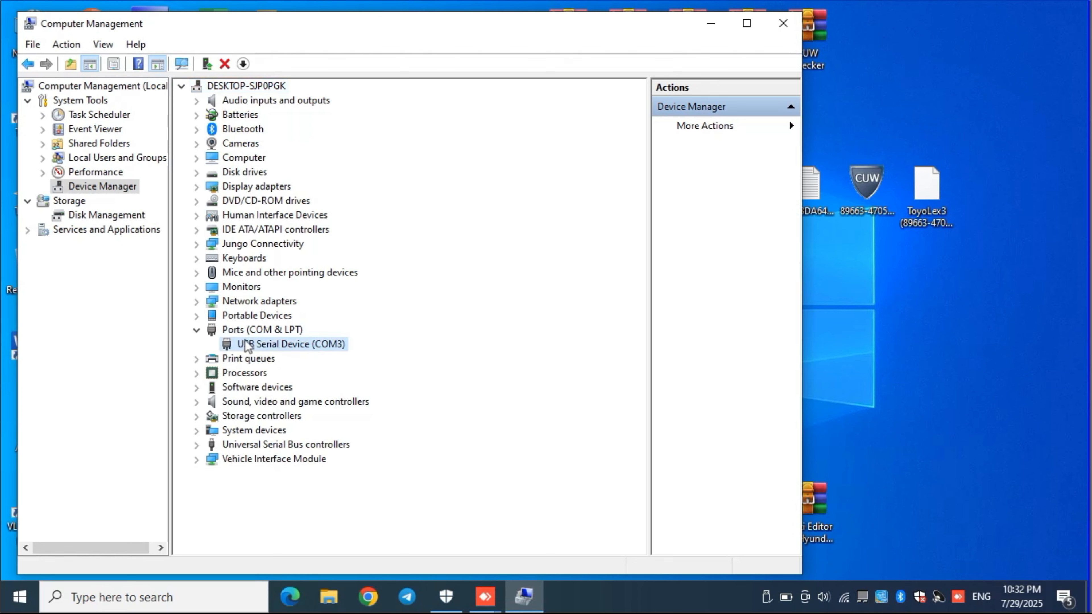
Step: Start a driver update for the USB Serial Device (COM3), choosing to browse the computer for drivers
right_click(246, 344)
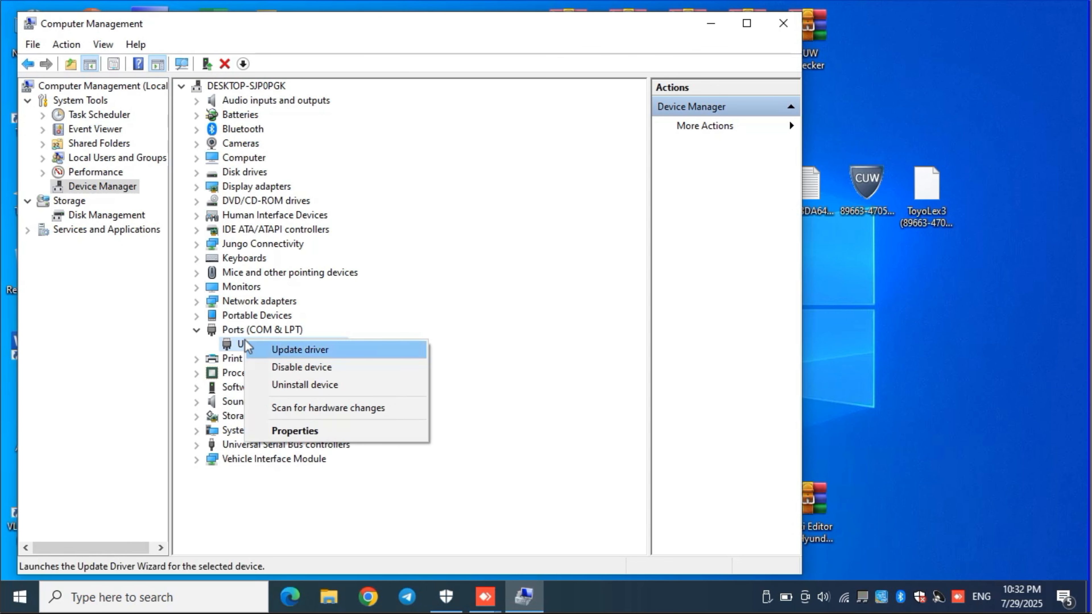
left_click(254, 349)
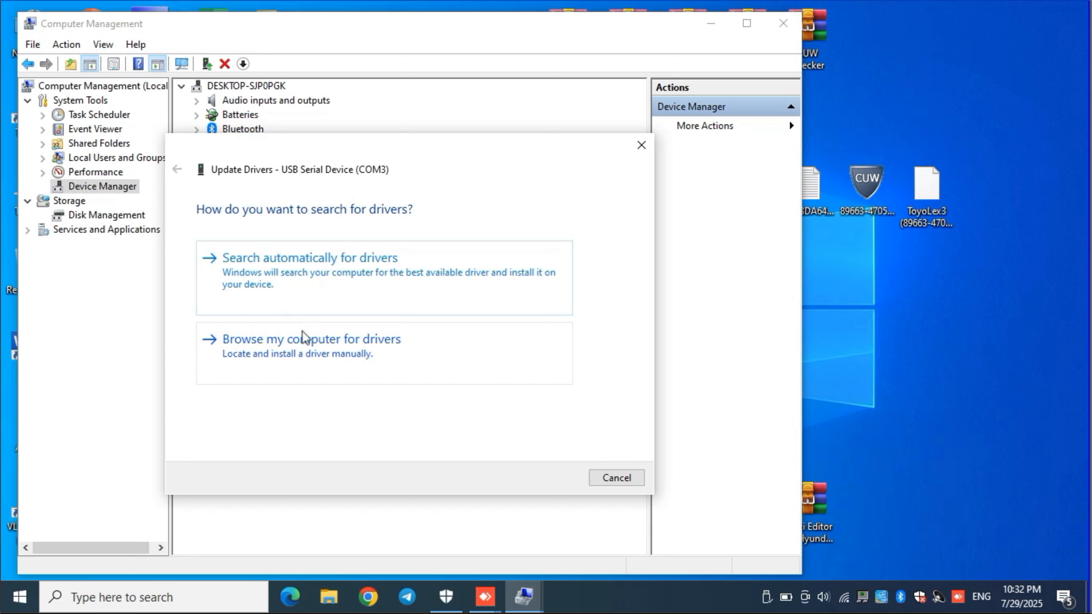
left_click(304, 340)
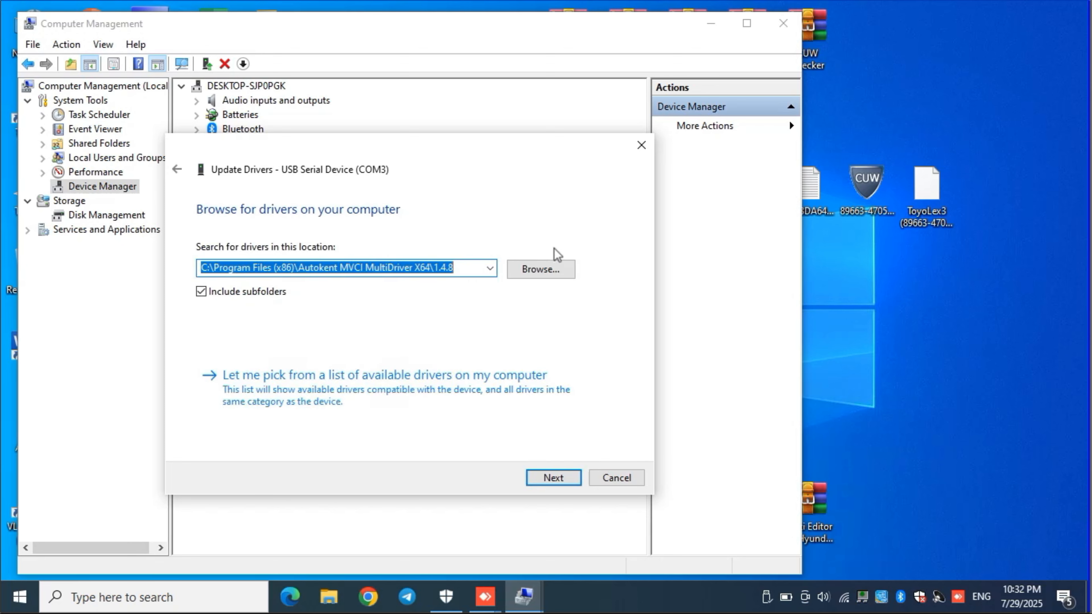
Step: Run the driver update from the iprog_win2k-win7_x86-x64_version2 folder under C:\iProg+V87\Driver, and close the wizard
left_click(542, 271)
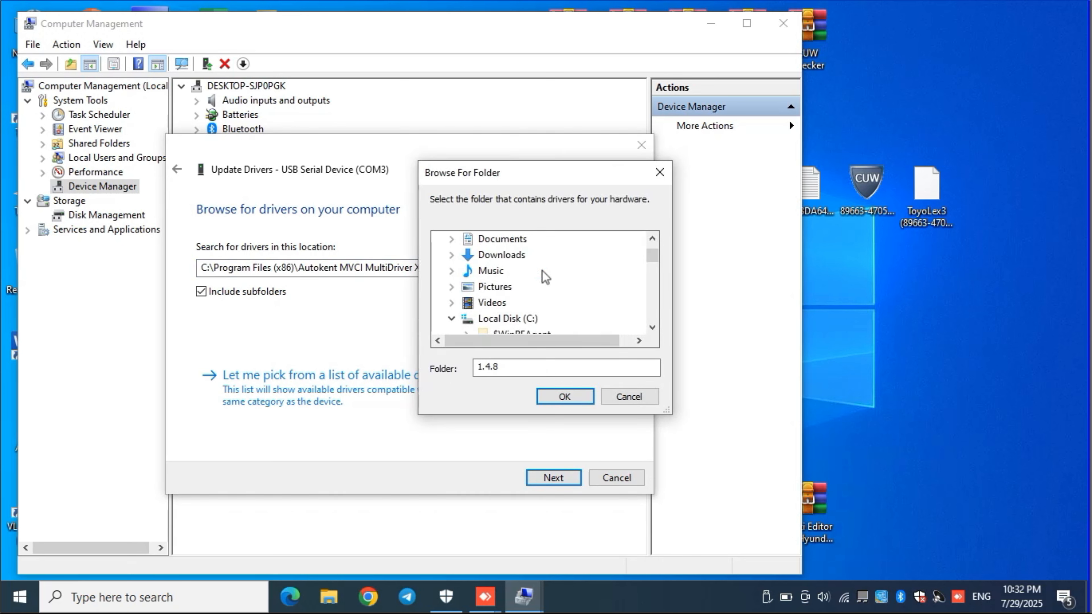
left_click(477, 319)
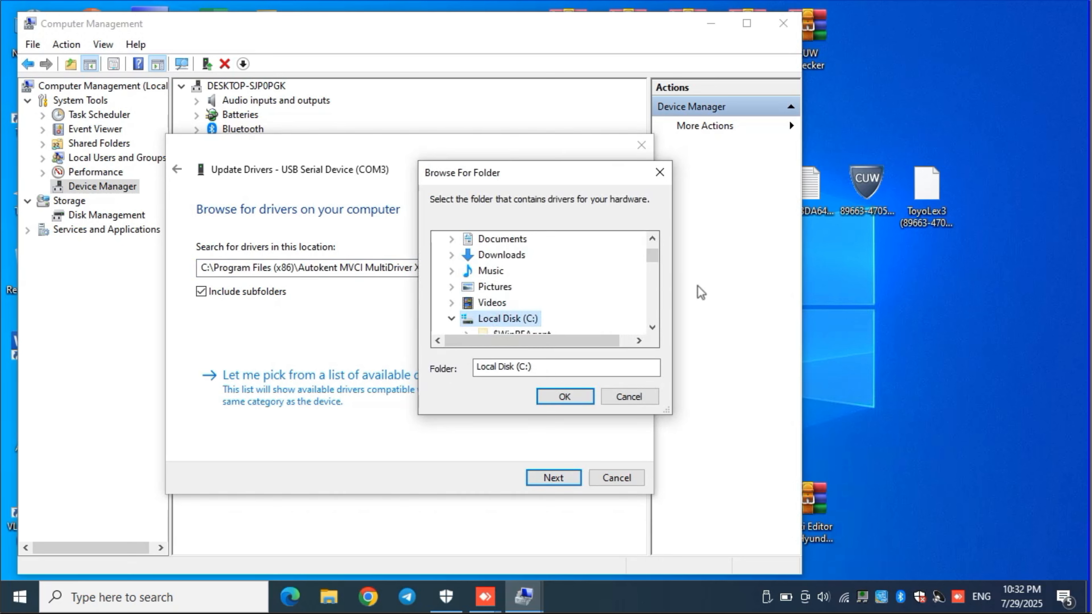
left_click(653, 327)
left_click(653, 327)
left_click(652, 327)
left_click(652, 327)
left_click(652, 327)
left_click(653, 327)
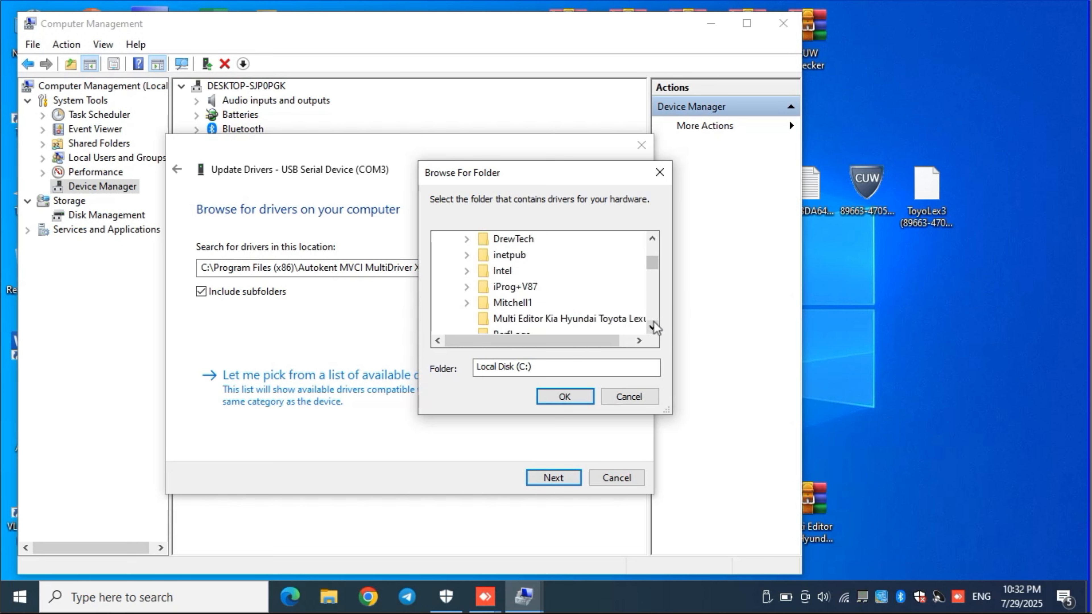
left_click(467, 288)
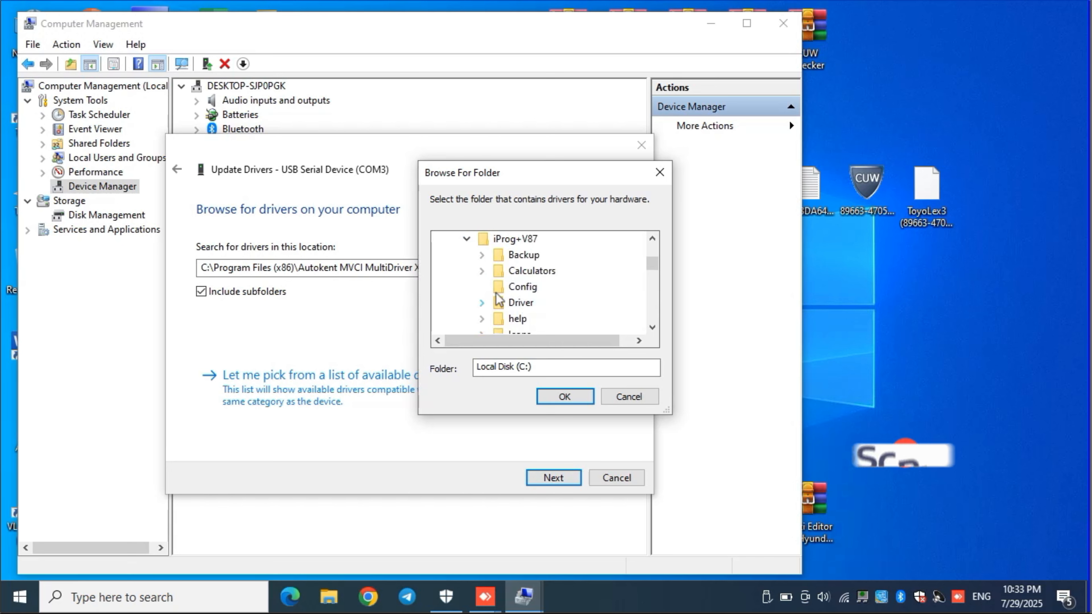
double_click(499, 301)
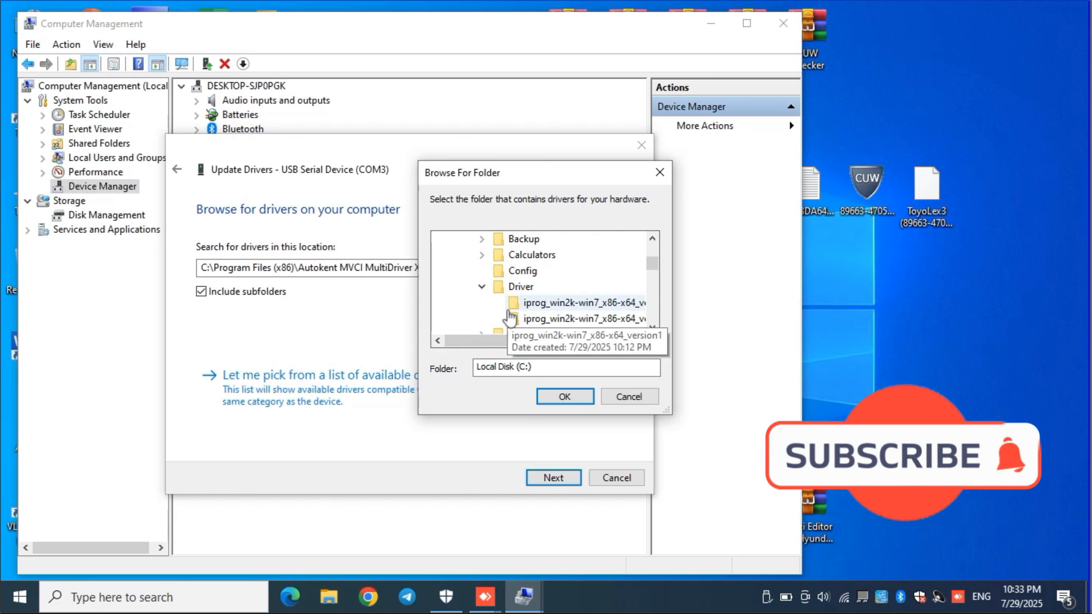
left_click(530, 322)
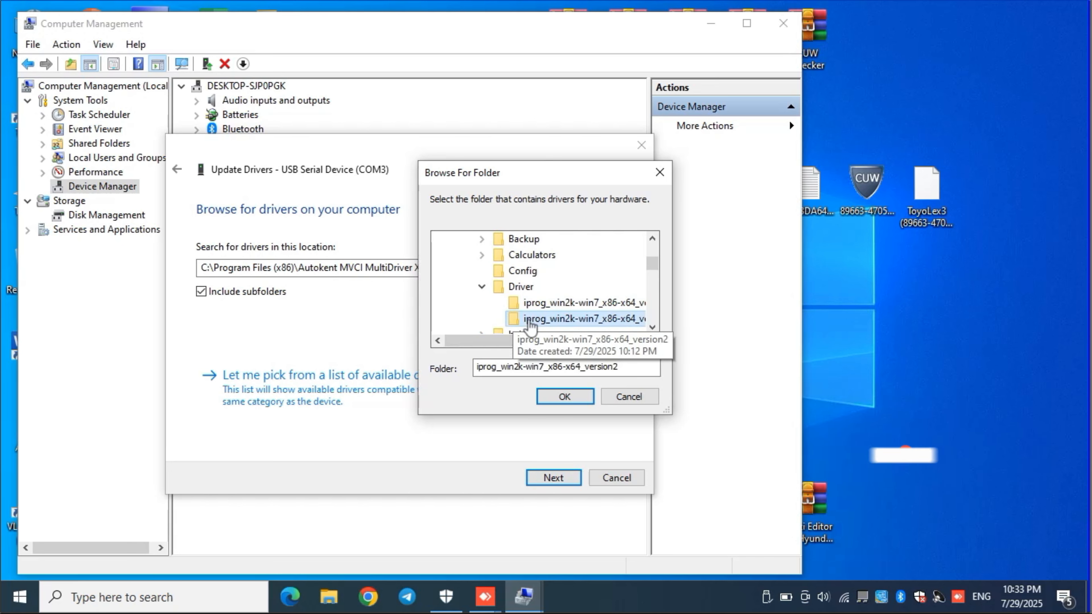
left_click(588, 399)
left_click(557, 477)
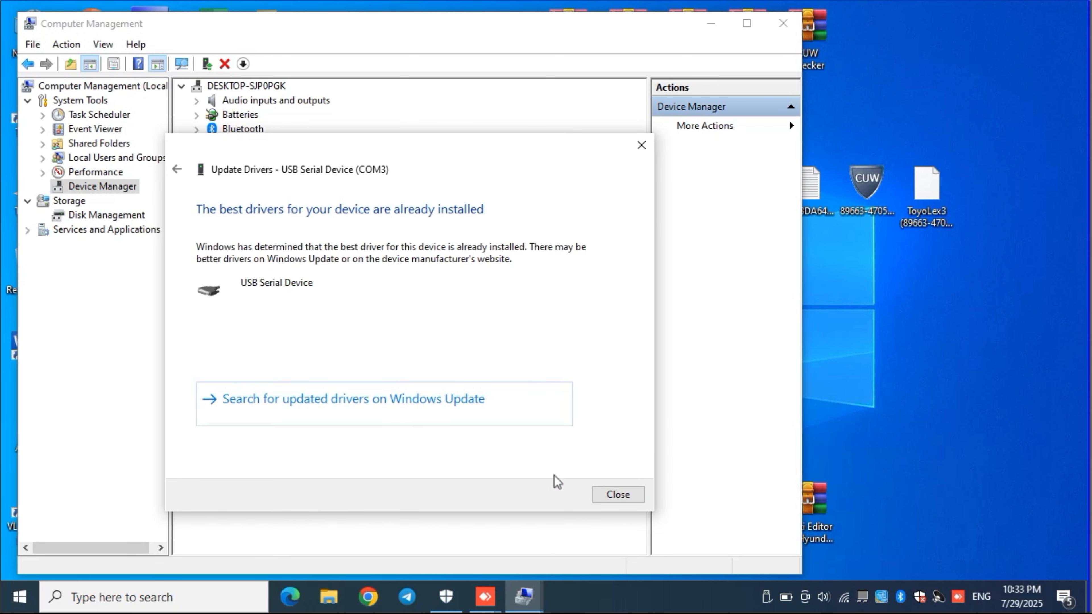
left_click(626, 499)
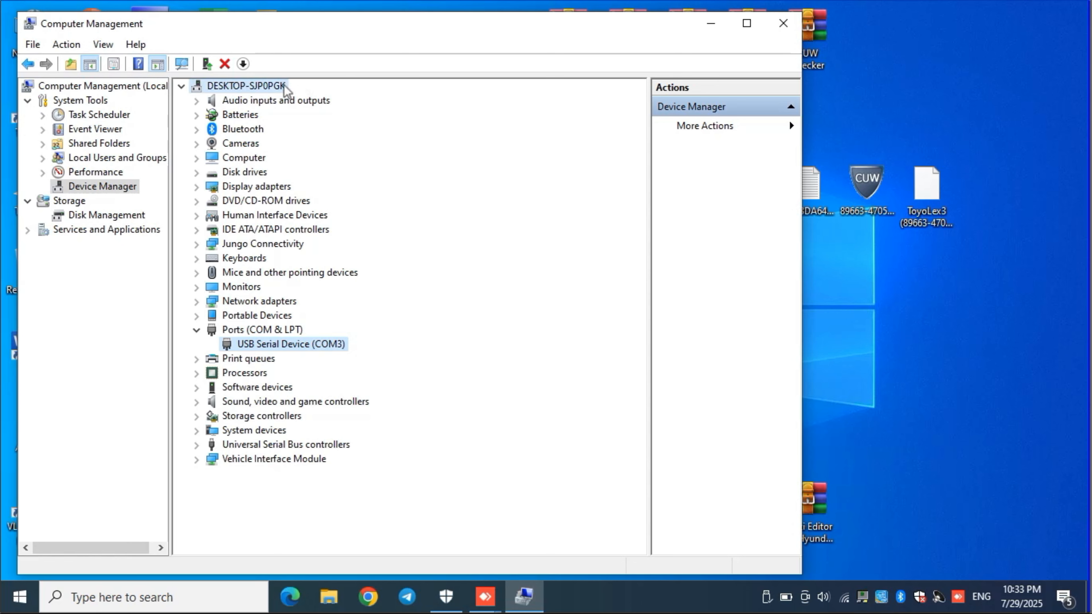
Step: Scan the whole computer for hardware changes and close Computer Management
right_click(295, 86)
left_click(301, 93)
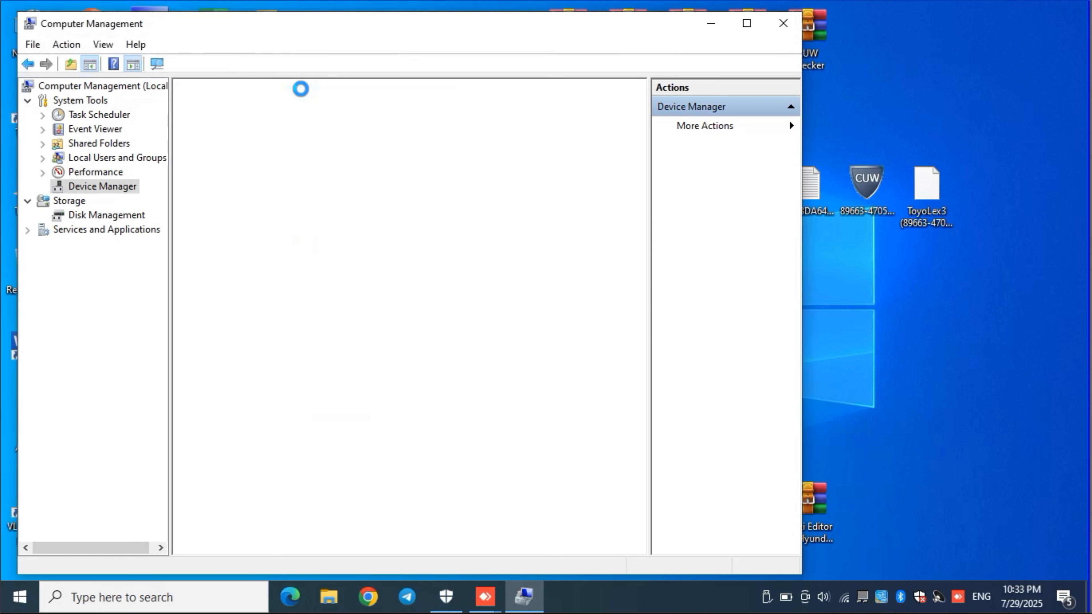
left_click(783, 22)
Step: Move the iProgPro87 shortcut on the desktop next to the iProg+V87 archive
left_click_drag(269, 104, 493, 145)
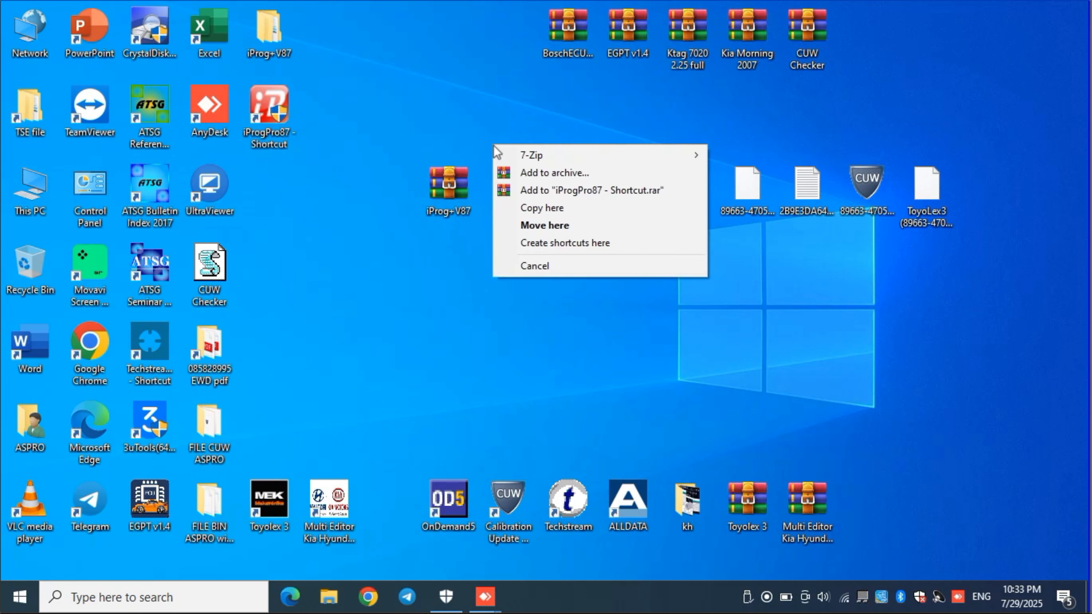
left_click(463, 133)
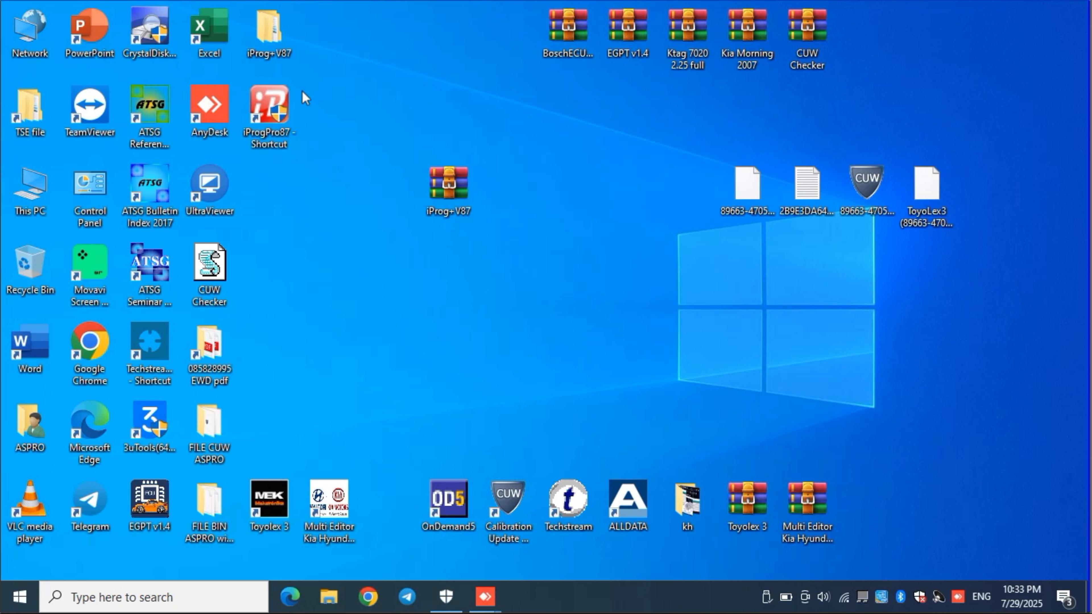
left_click_drag(288, 104, 530, 179)
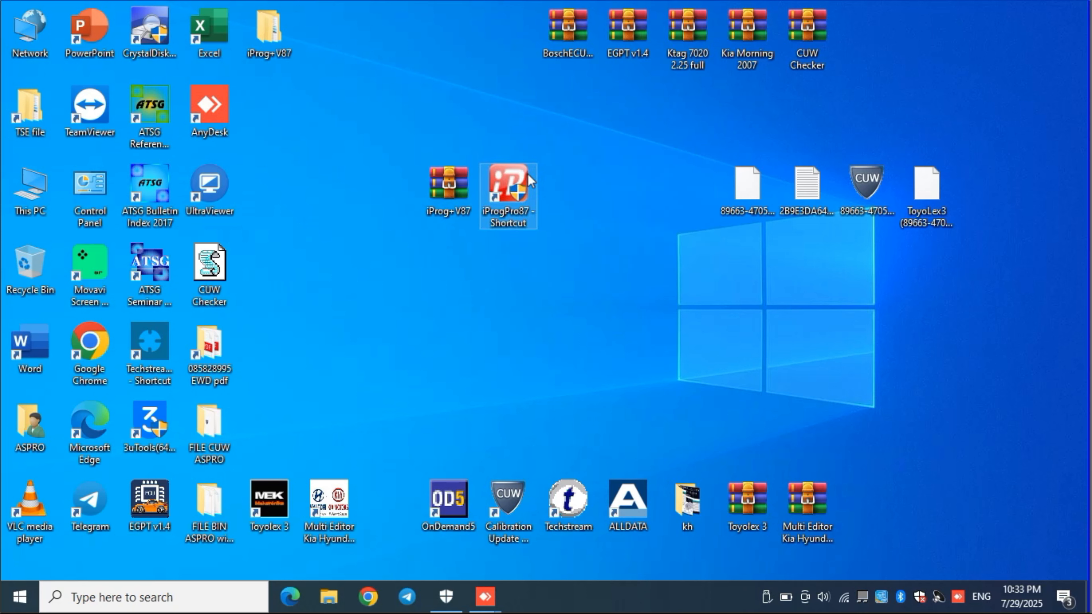
Step: Rename the iProg shortcut on the desktop to iProgPro87
right_click(495, 196)
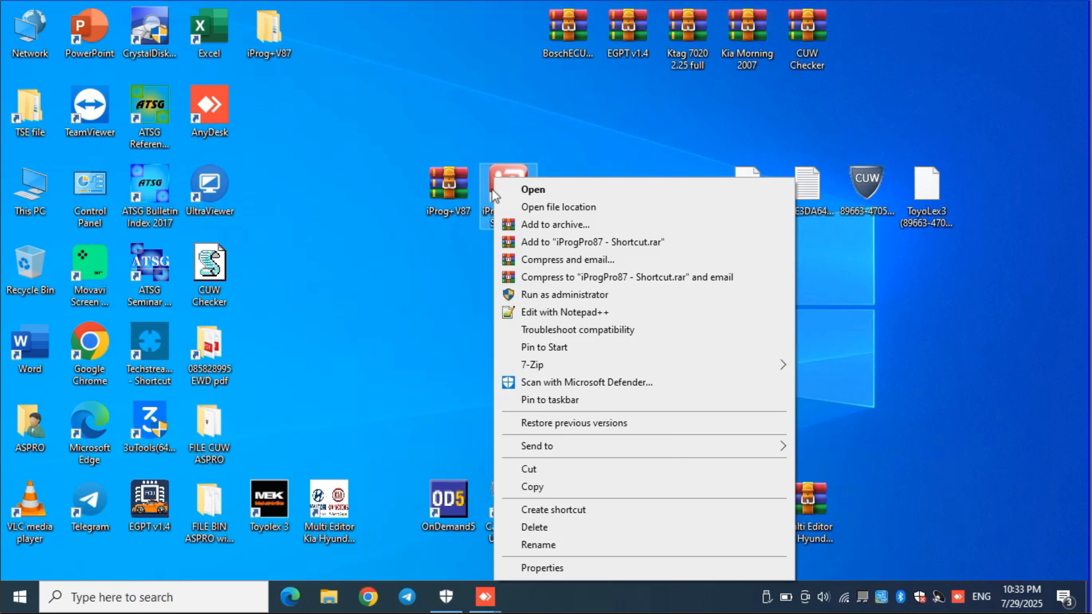
left_click(540, 545)
key("End")
key("BackSpace")
key("BackSpace")
key("BackSpace")
key("BackSpace")
key("BackSpace")
key("BackSpace")
key("BackSpace")
key("BackSpace")
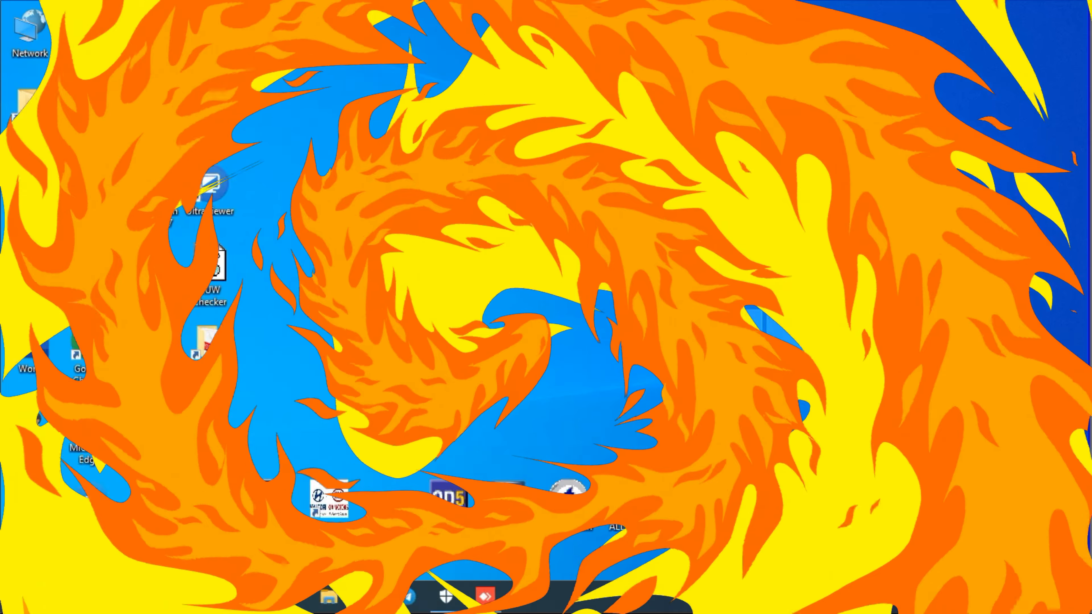
key("BackSpace")
key("BackSpace")
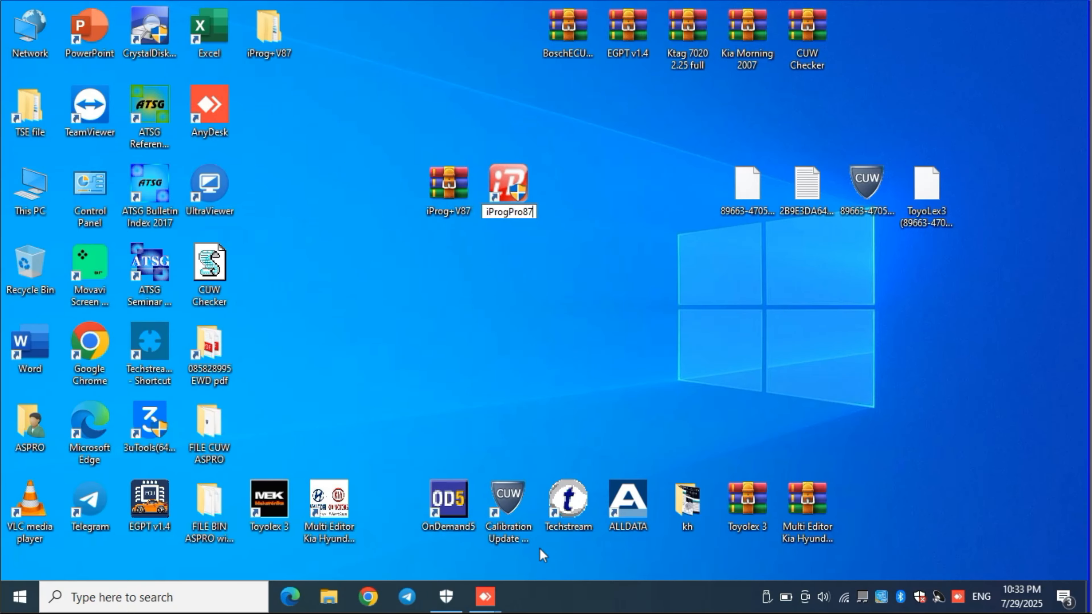
key("Return")
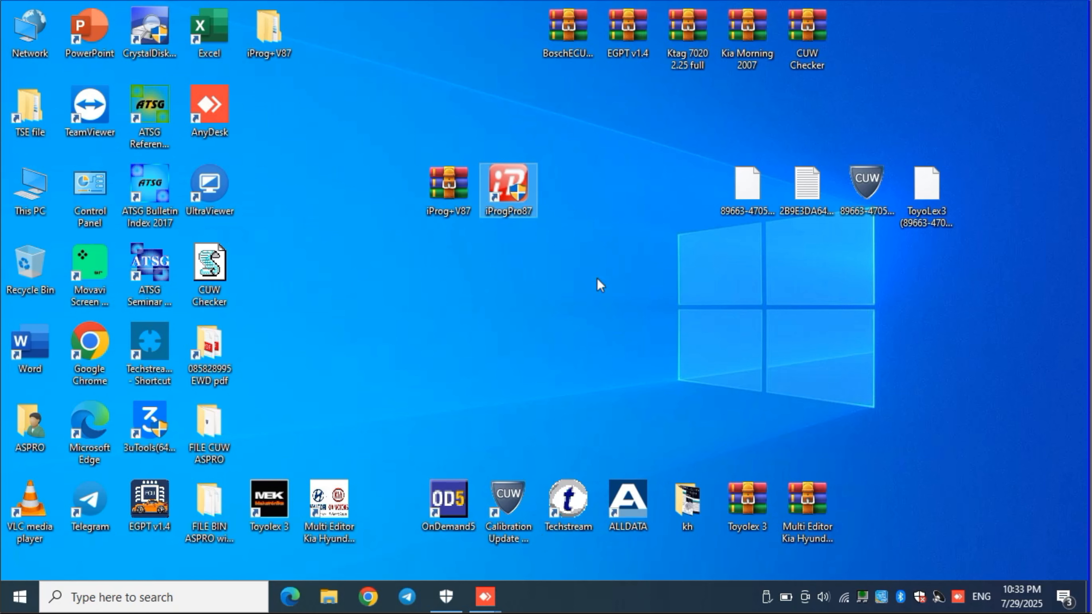
Step: Launch iProgPro87 from the desktop, dismiss the update notice and move the program window lower on the desktop
double_click(493, 215)
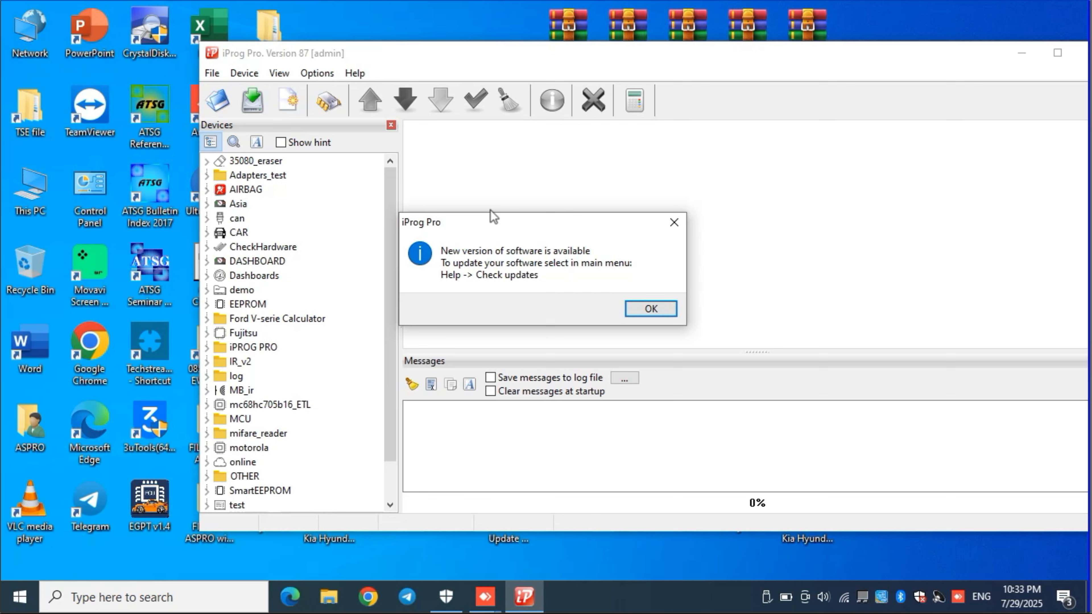
left_click(651, 309)
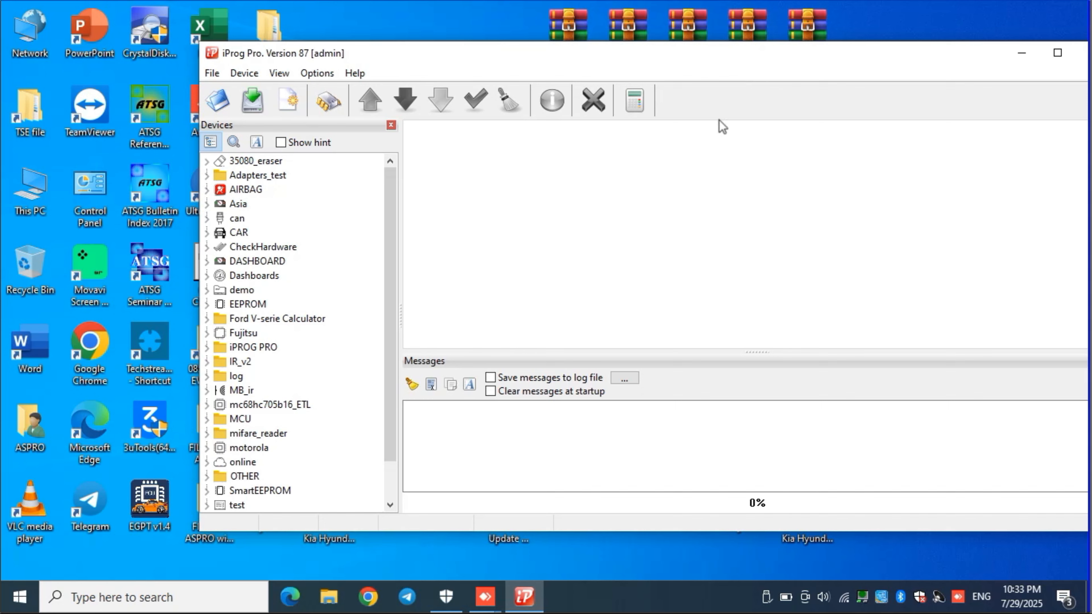
left_click_drag(675, 68, 715, 145)
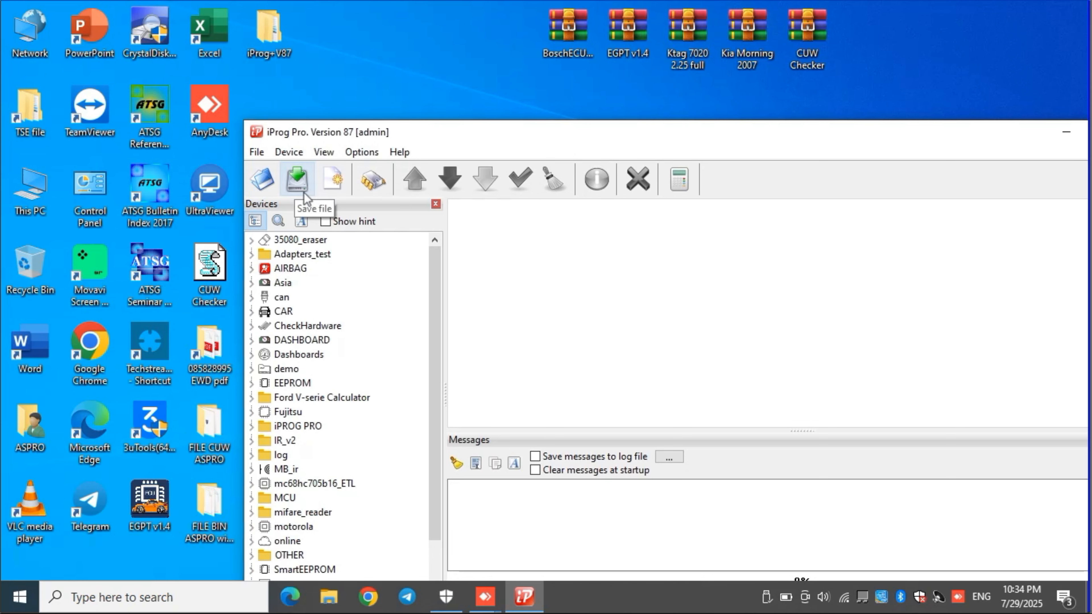
Step: Expand the EEPROM category in the device list and look through its chip families
left_click(251, 385)
scroll(255, 392, "down", 5)
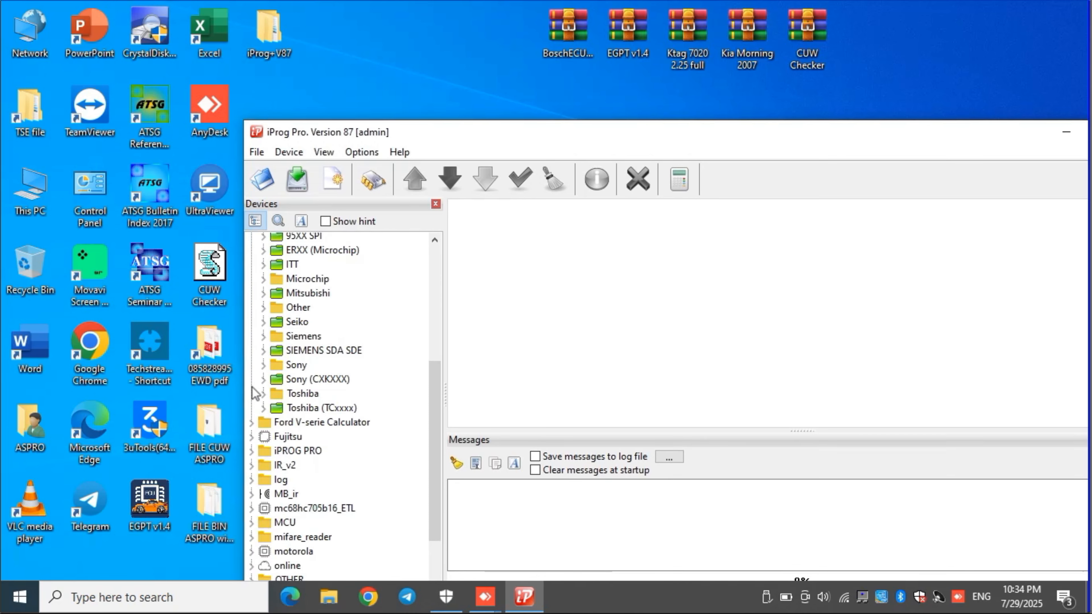
scroll(256, 393, "down", 2)
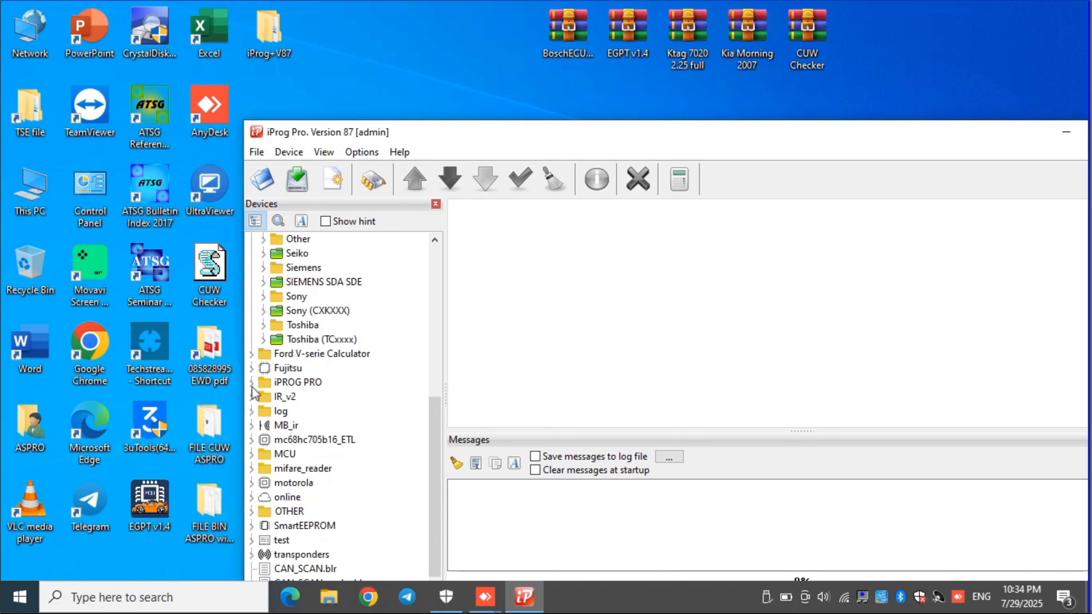
scroll(255, 393, "up", 1)
scroll(254, 393, "up", 1)
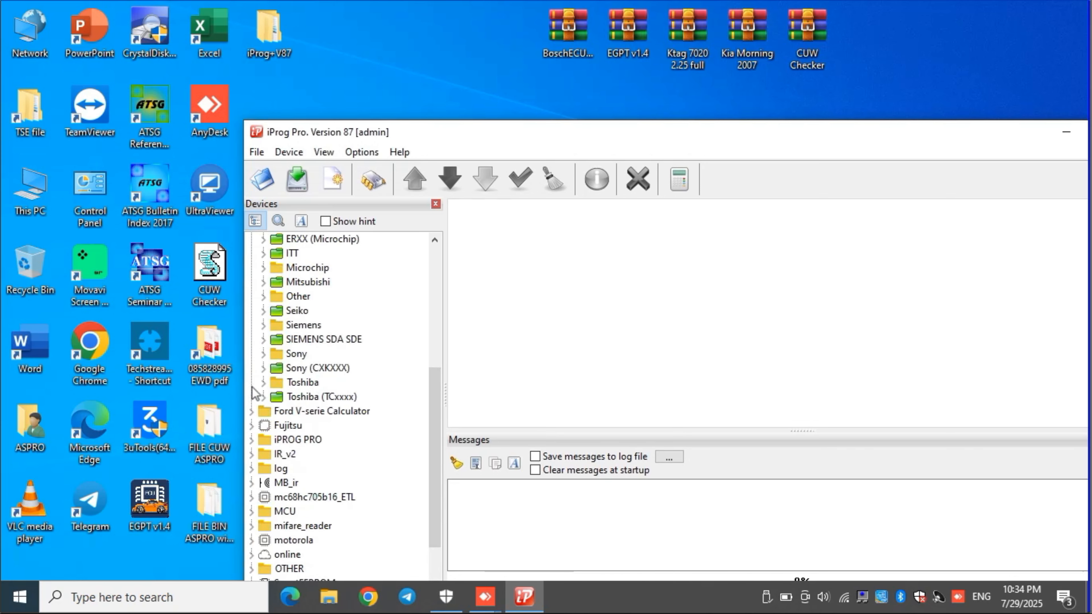
scroll(255, 392, "up", 2)
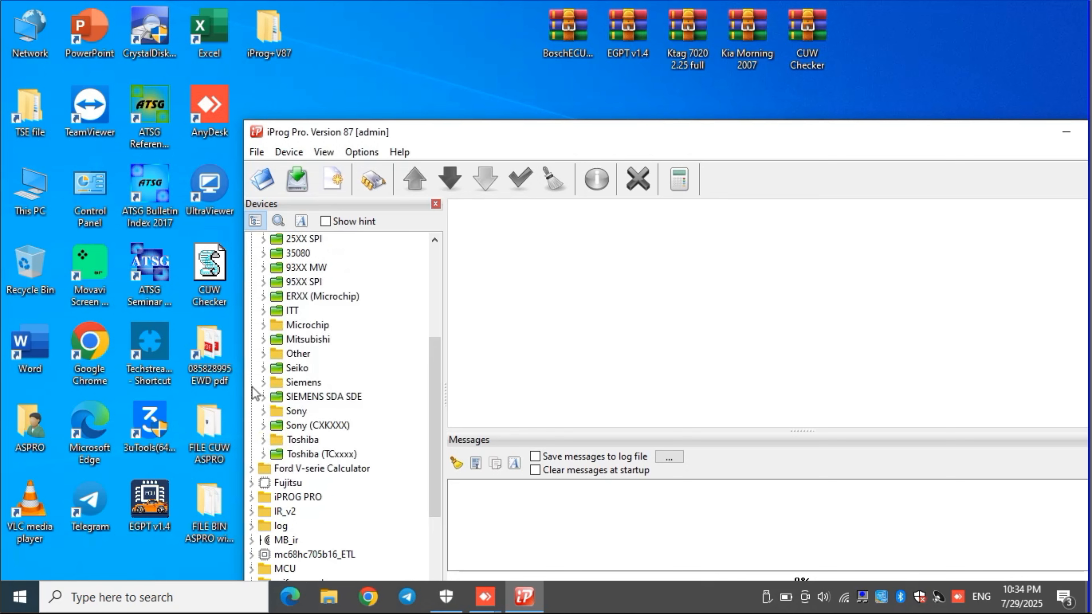
scroll(255, 392, "up", 1)
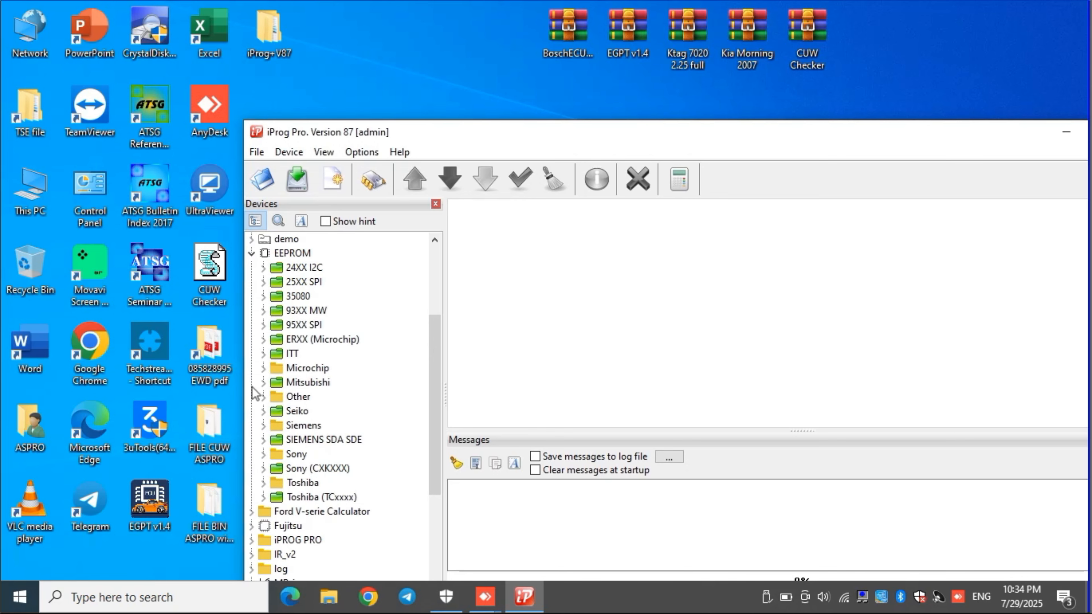
scroll(256, 392, "down", 4)
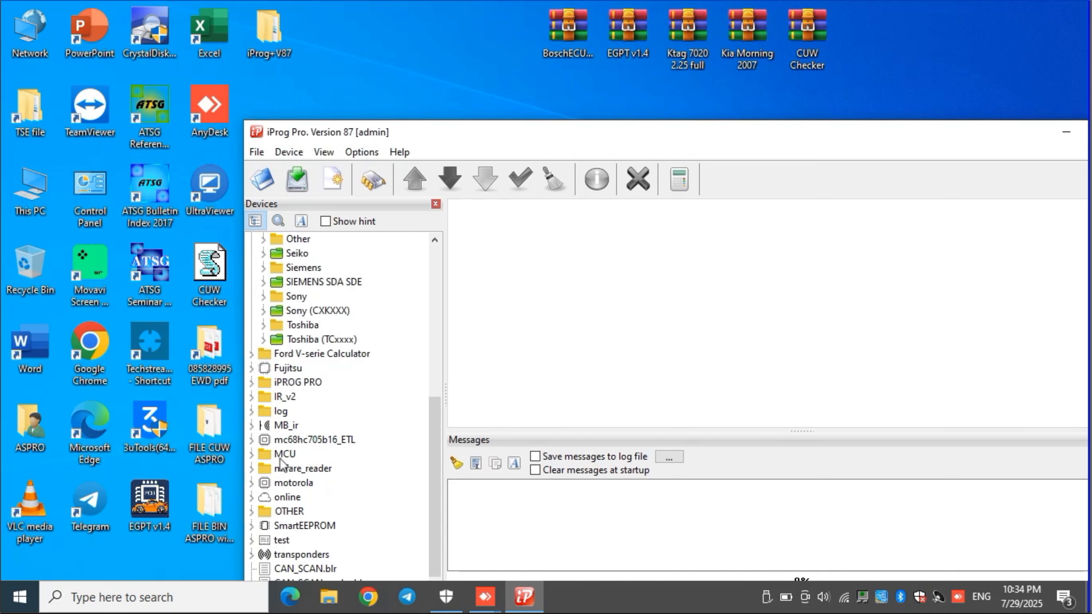
Step: Highlight the MCU and OTHER categories and the ERXX (Microchip) EEPROM family while browsing the device list
left_click(280, 459)
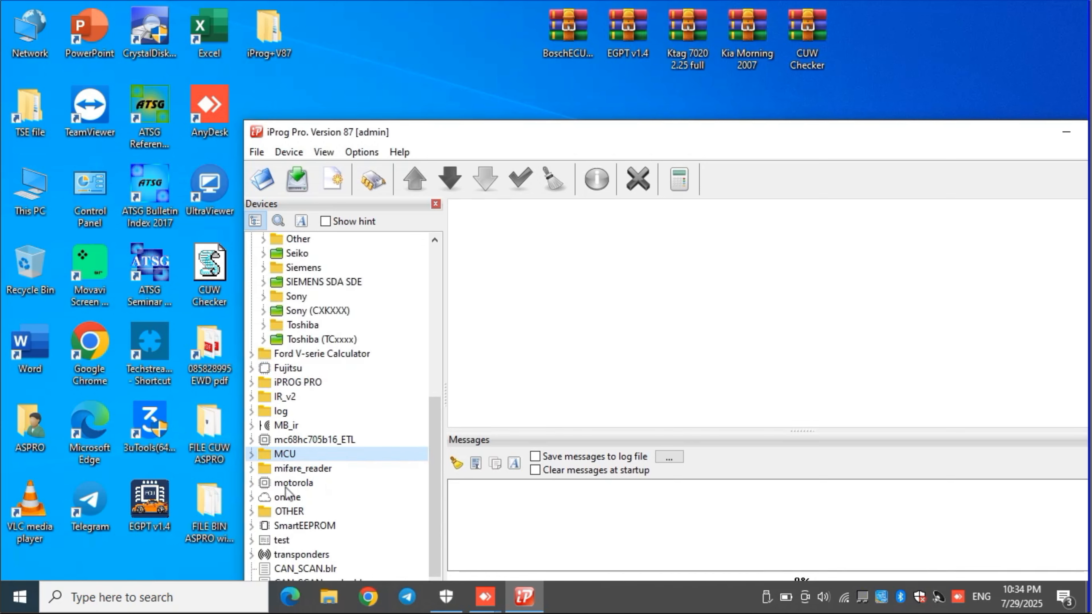
left_click(287, 518)
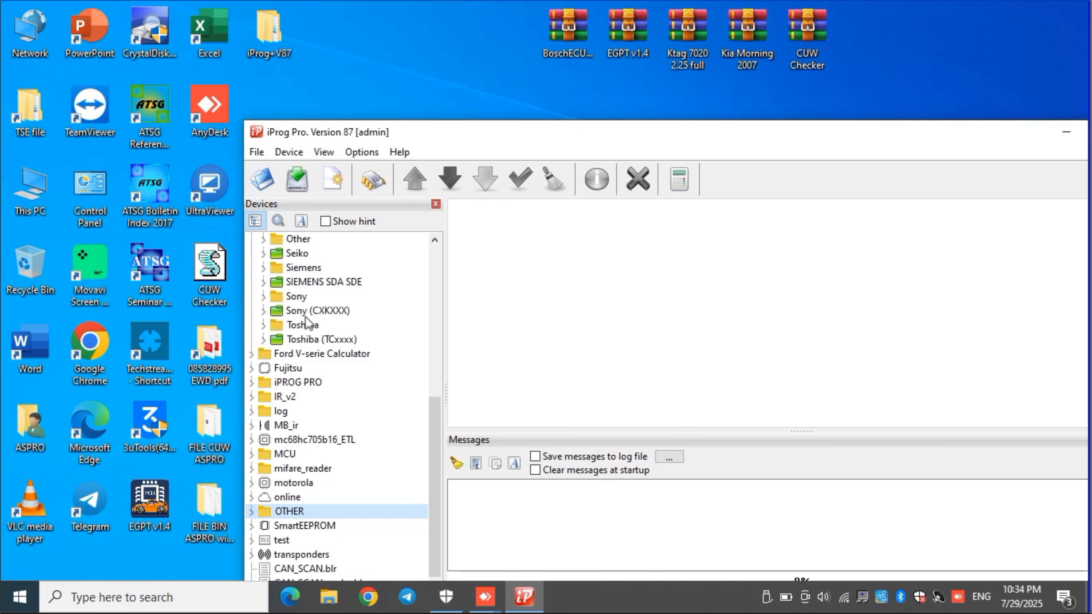
scroll(306, 322, "up", 3)
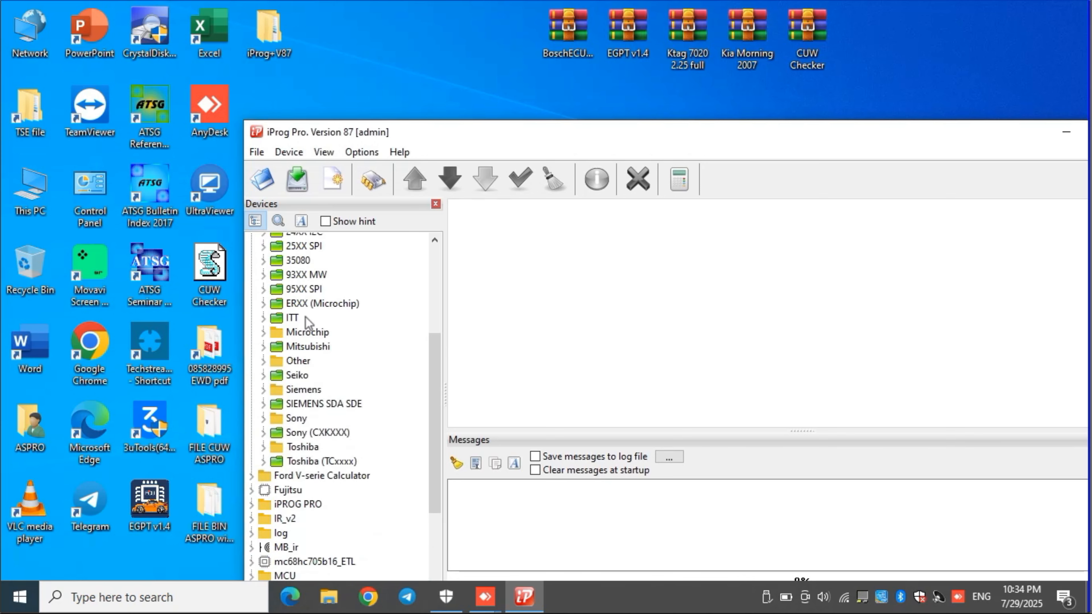
left_click(305, 317)
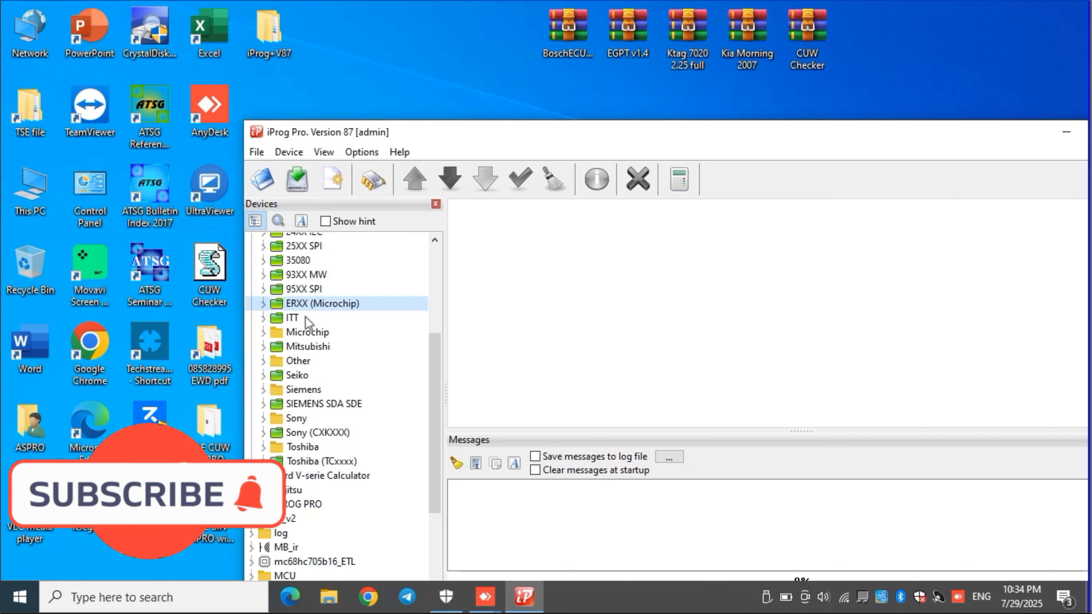
scroll(306, 322, "up", 4)
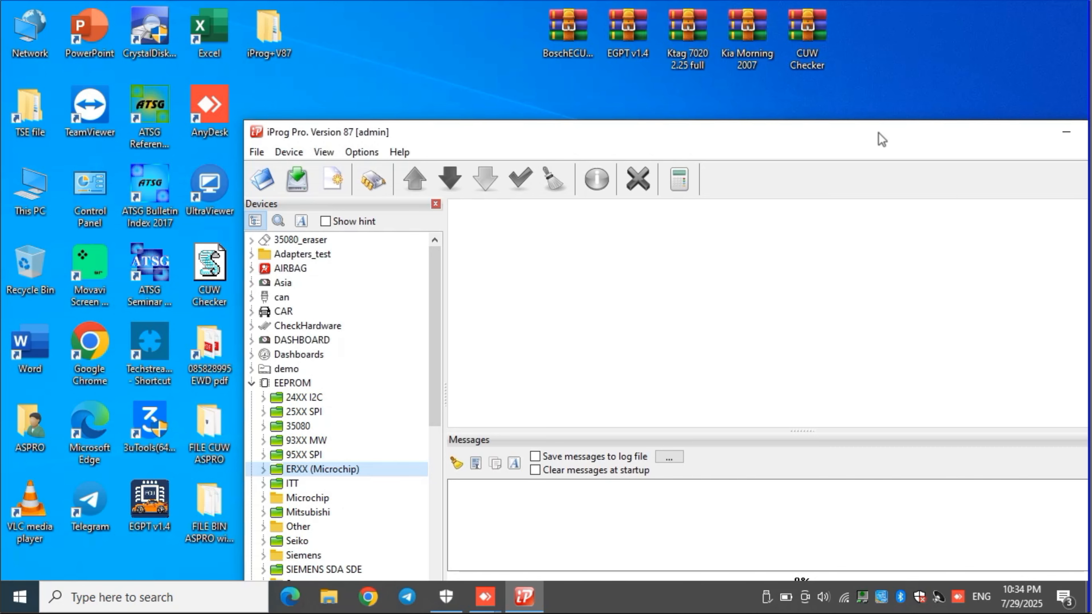
Step: Close iProg Pro, relaunch it from the iProgPro87 desktop shortcut and dismiss the update notice
left_click_drag(880, 137, 563, 125)
left_click(820, 118)
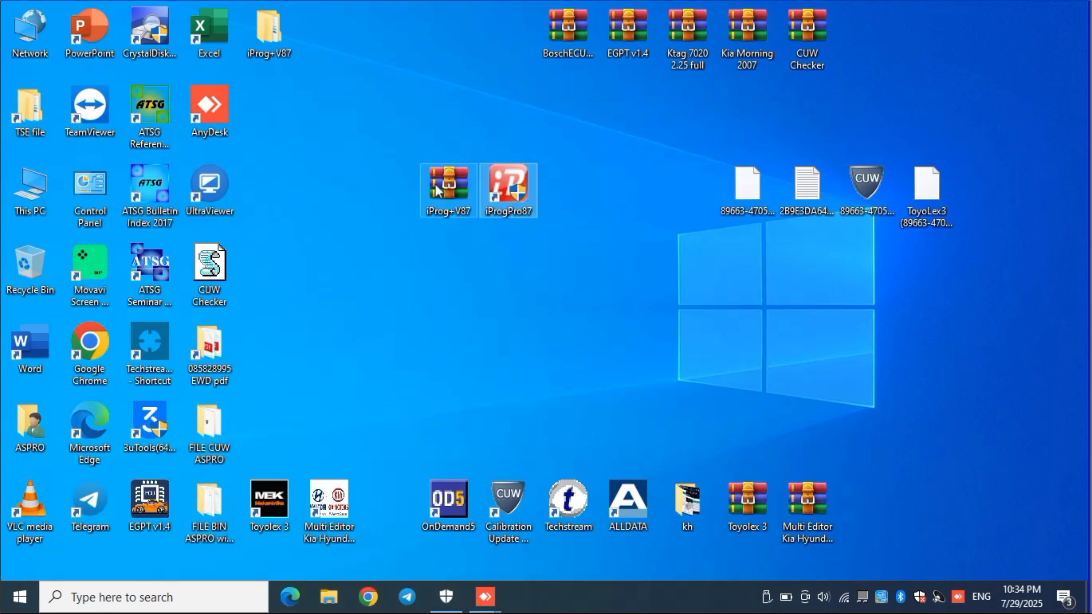
double_click(527, 196)
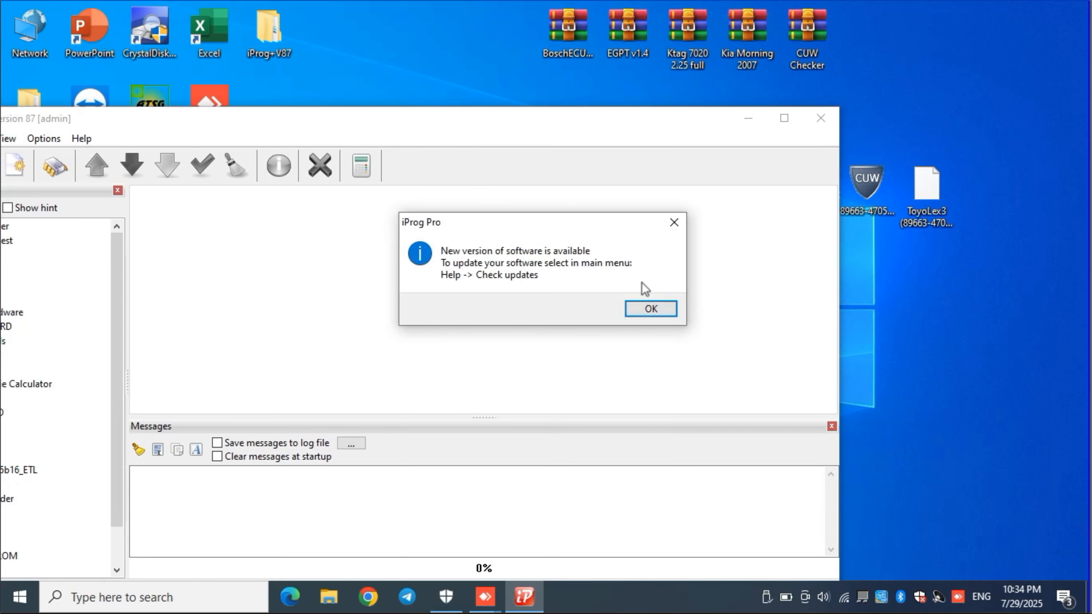
left_click(670, 316)
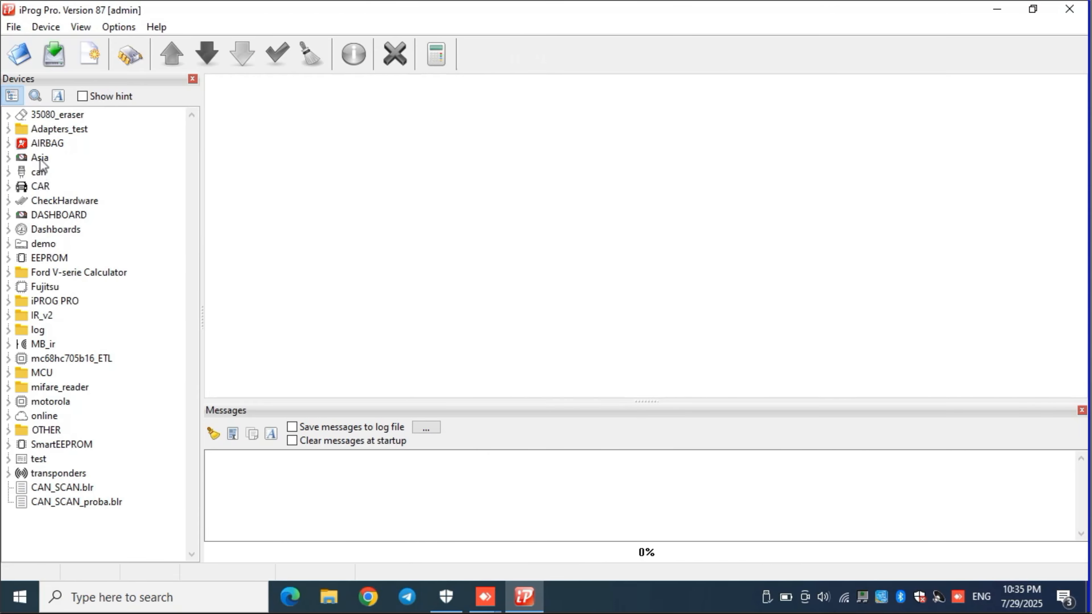
Step: Expand the Asia category in the device list, open the Hyundai folder and select the entry inside it
left_click(24, 158)
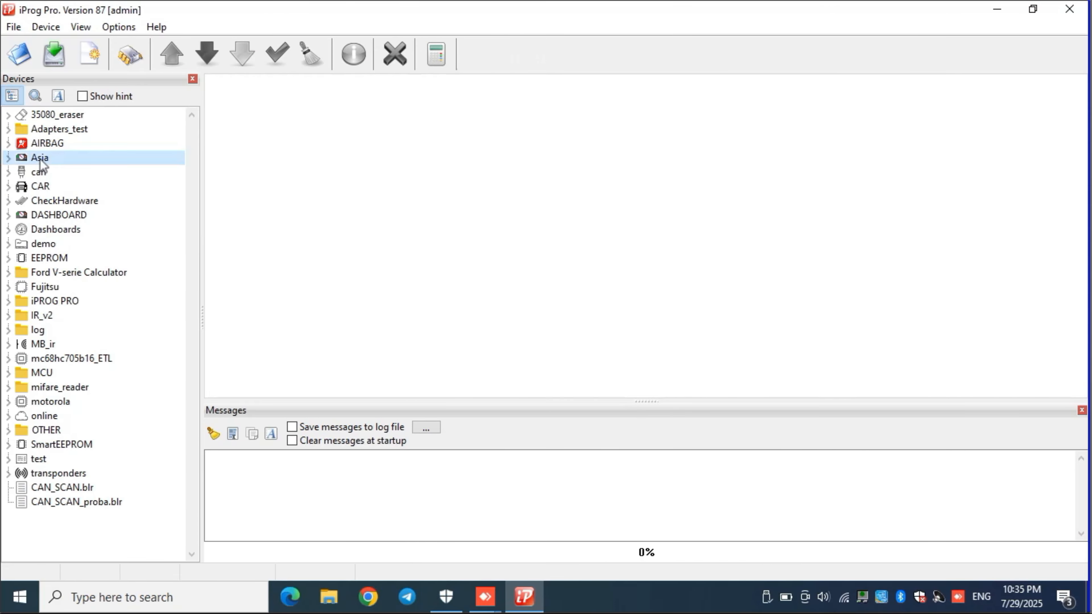
left_click(13, 159)
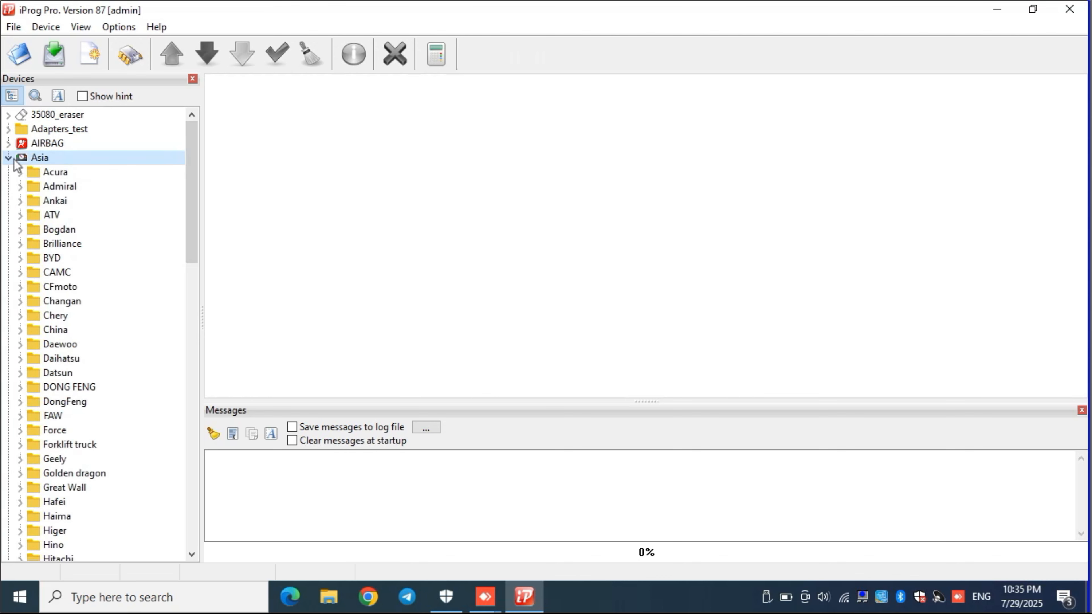
scroll(133, 447, "down", 4)
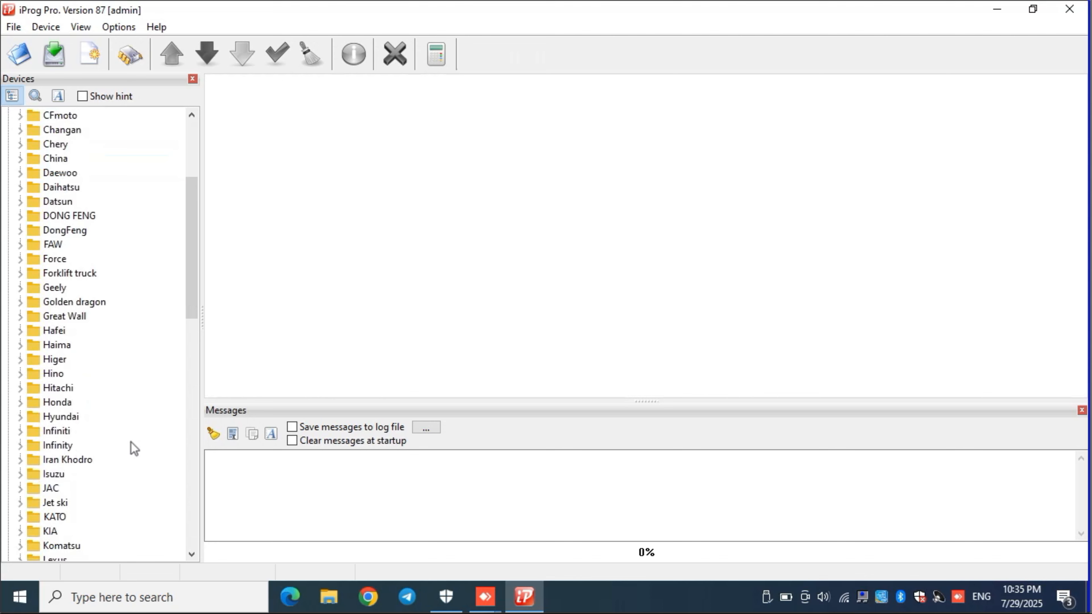
left_click(85, 421)
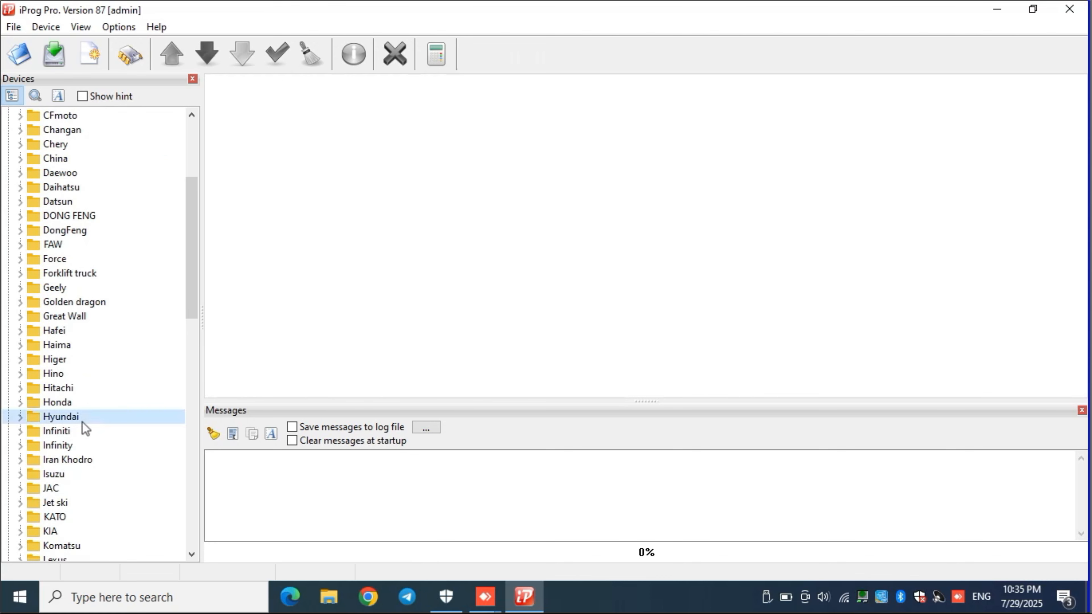
left_click(21, 418)
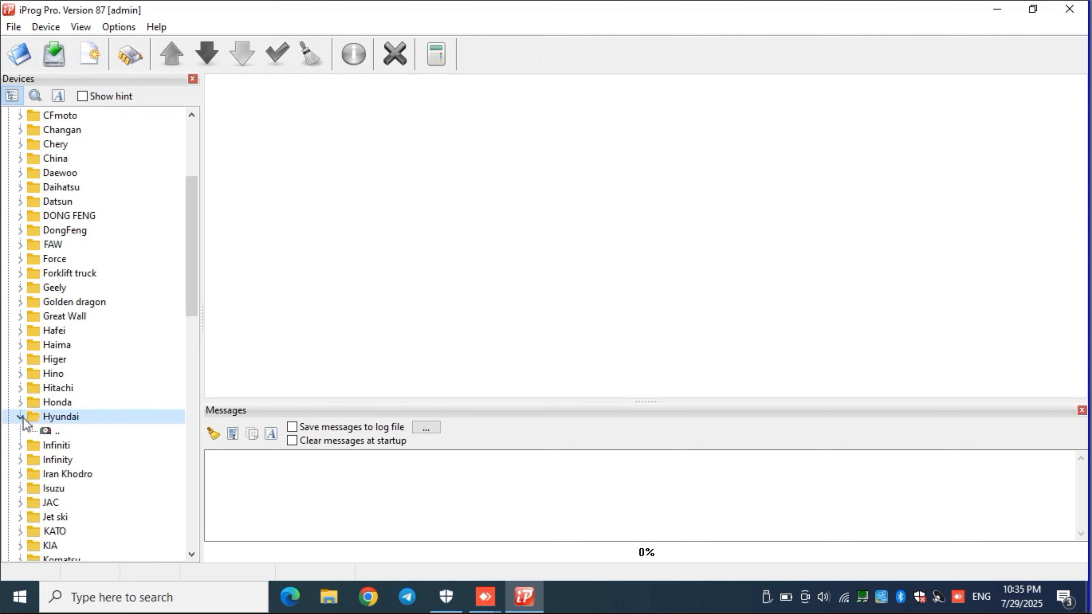
key("Down")
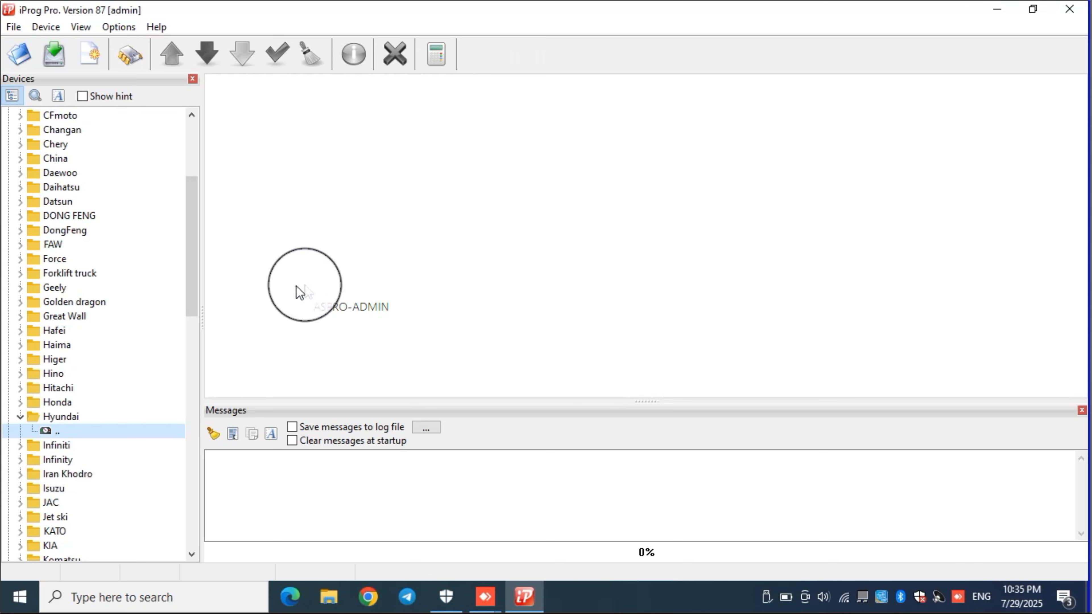
Step: Restore the maximized program window to its smaller size and expand the Ski-Doo folder under Asia
double_click(887, 9)
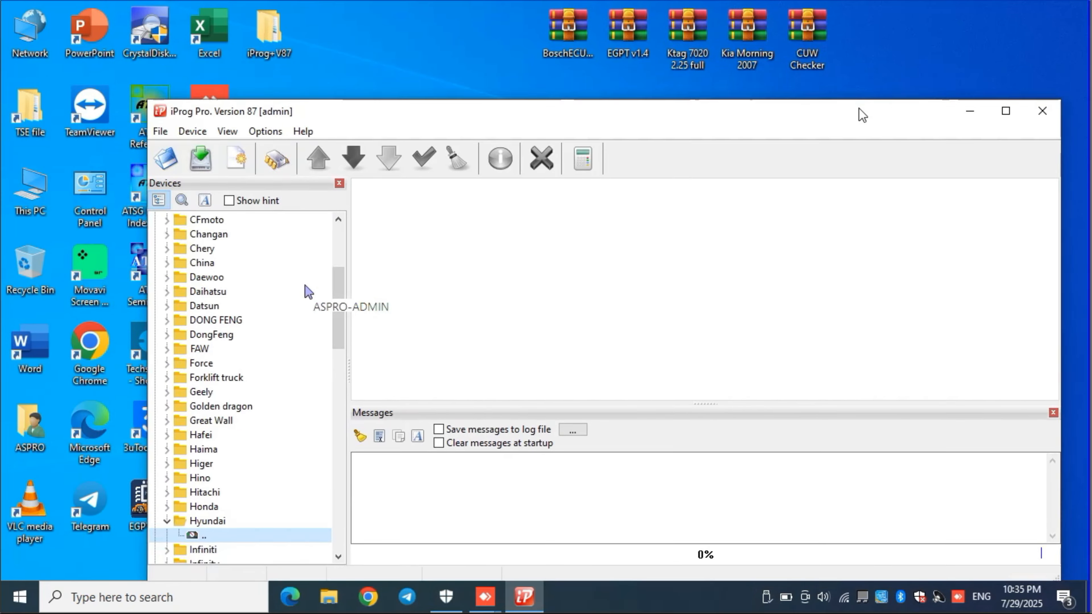
scroll(321, 232, "down", 9)
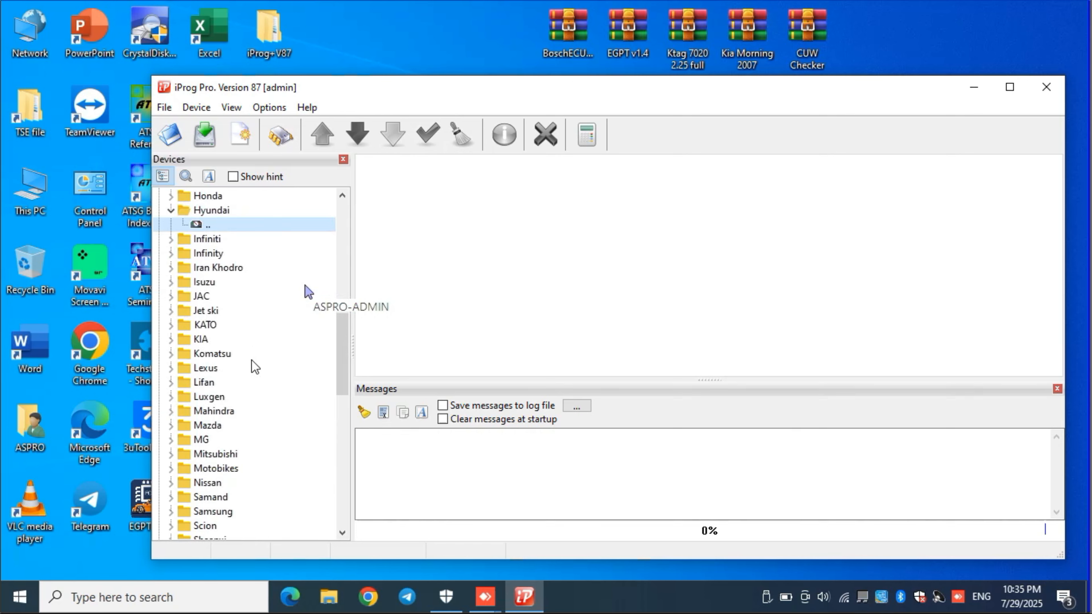
scroll(243, 398, "down", 2)
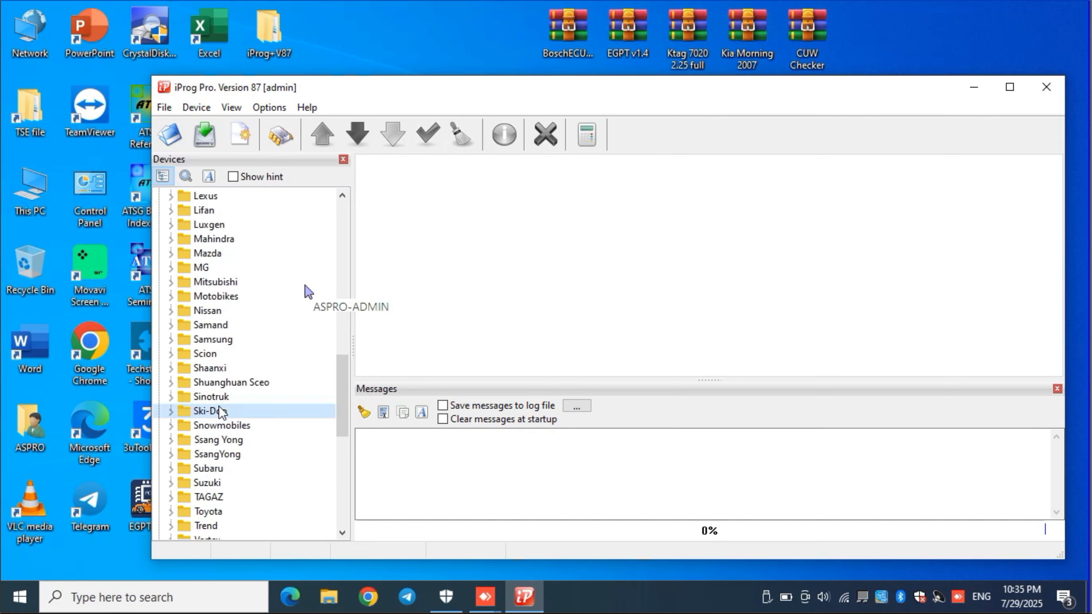
scroll(222, 412, "down", 1)
left_click(171, 382)
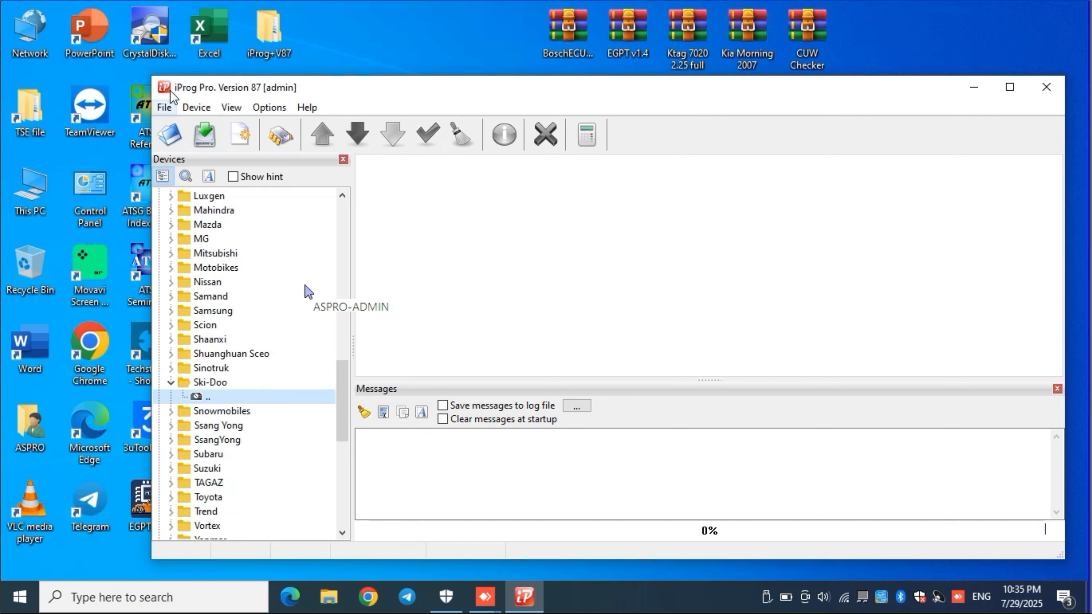
Step: Look through the rest of the device list, highlighting CAN_SCAN.blr and the DASHBOARD category
scroll(244, 386, "down", 1)
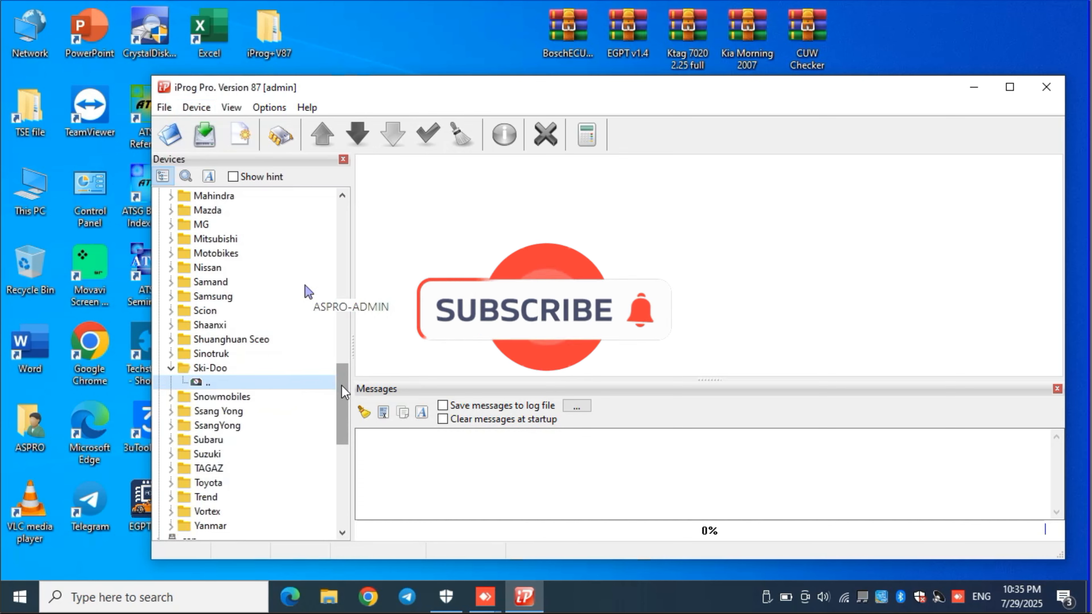
scroll(244, 386, "down", 8)
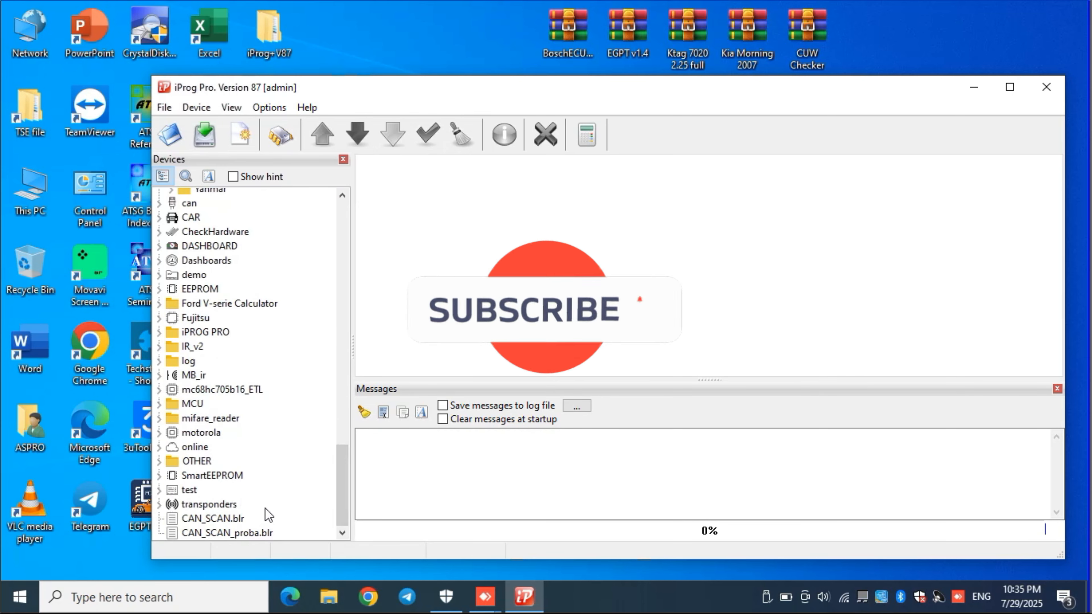
left_click(219, 518)
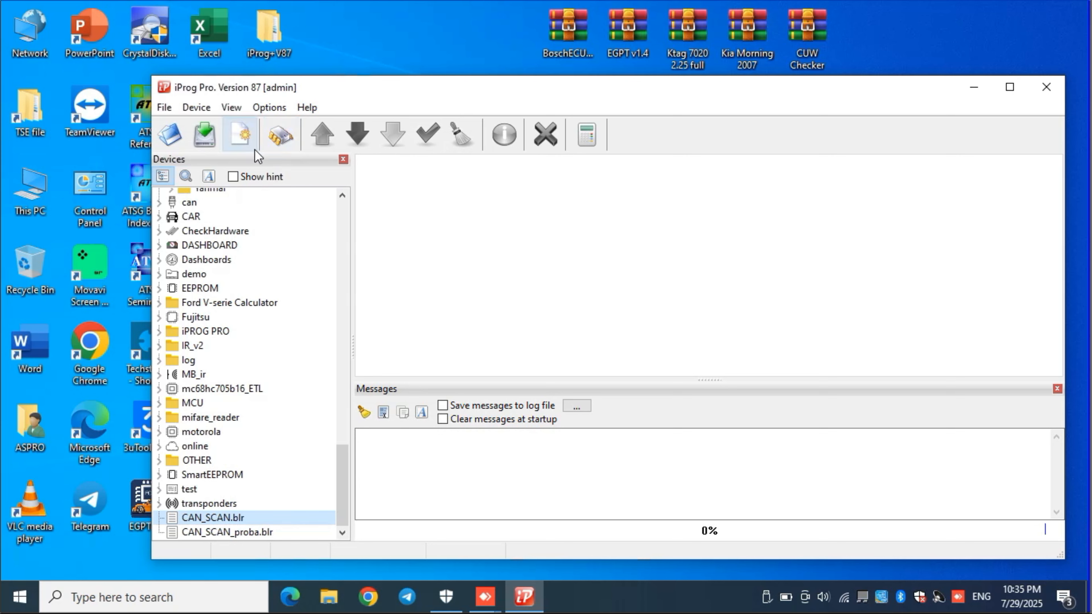
left_click(223, 248)
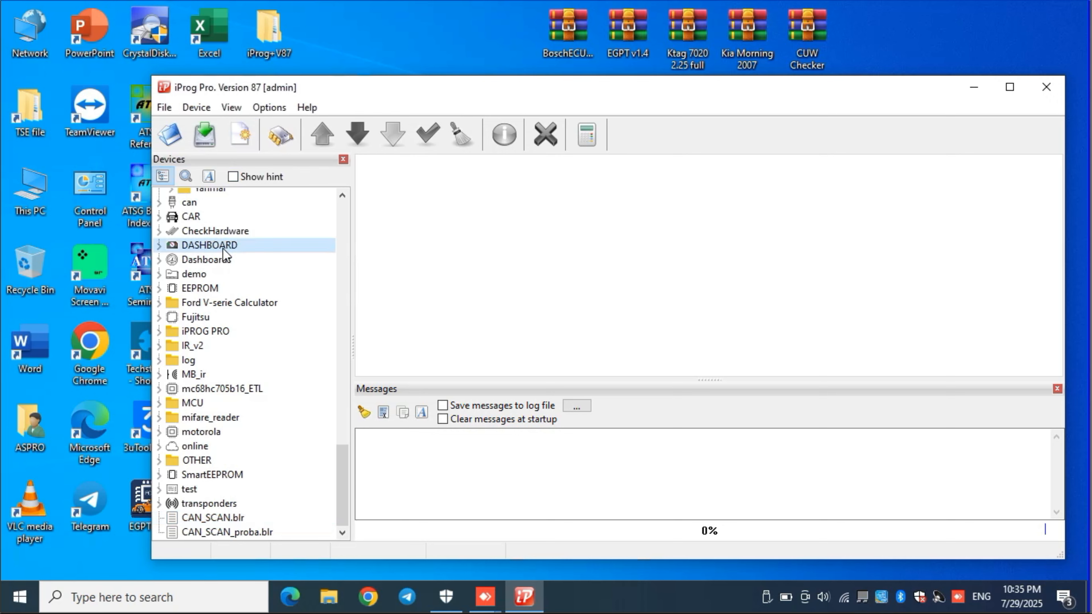
Step: Expand the DASHBOARD category in the device list and open its Ford folder
left_click(160, 246)
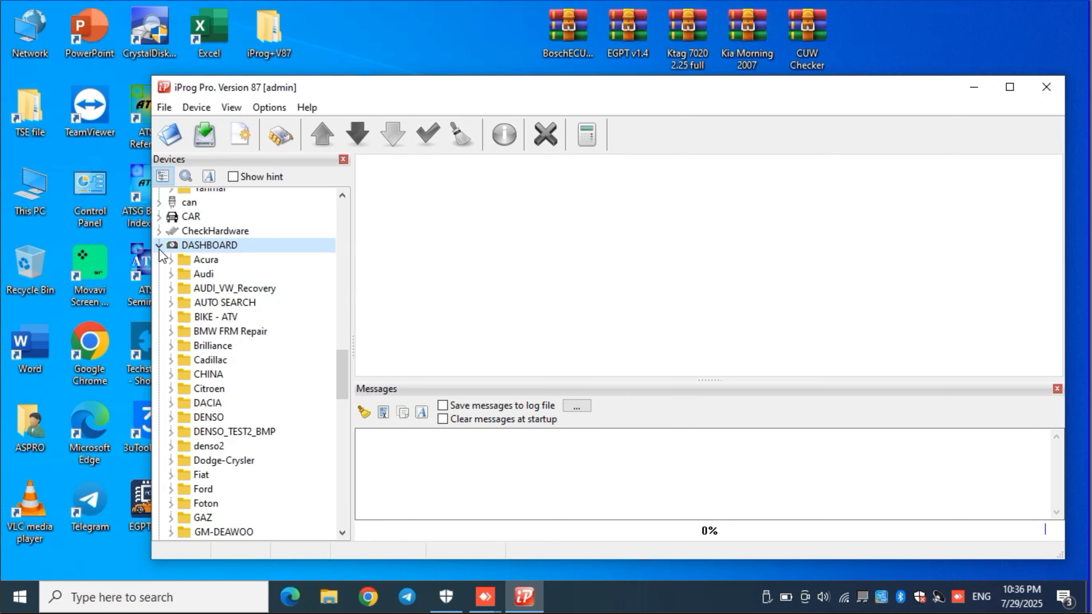
left_click(228, 493)
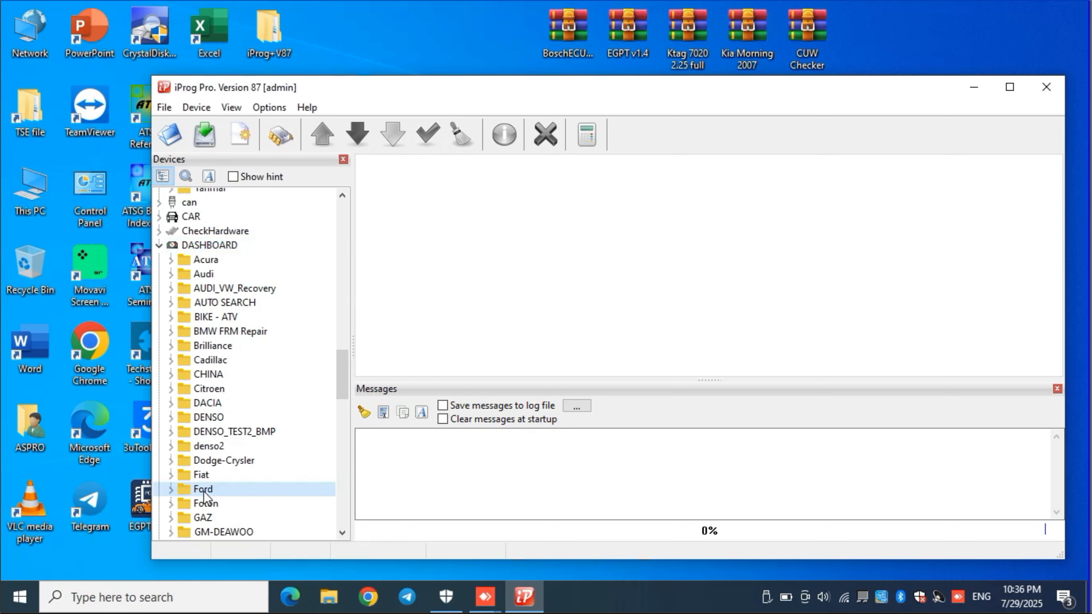
left_click(171, 493)
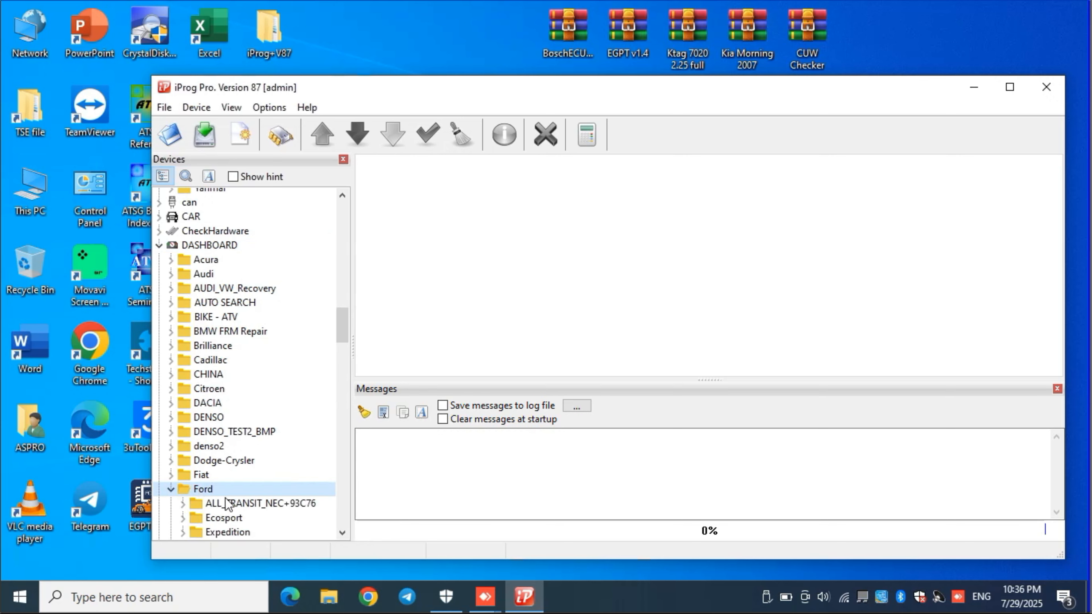
Step: Open the ALL_TRANSIT_NEC+93C76 folder under Ford and load the ALL_TRANSIT_NEC+93C76 script inside it
left_click(240, 507)
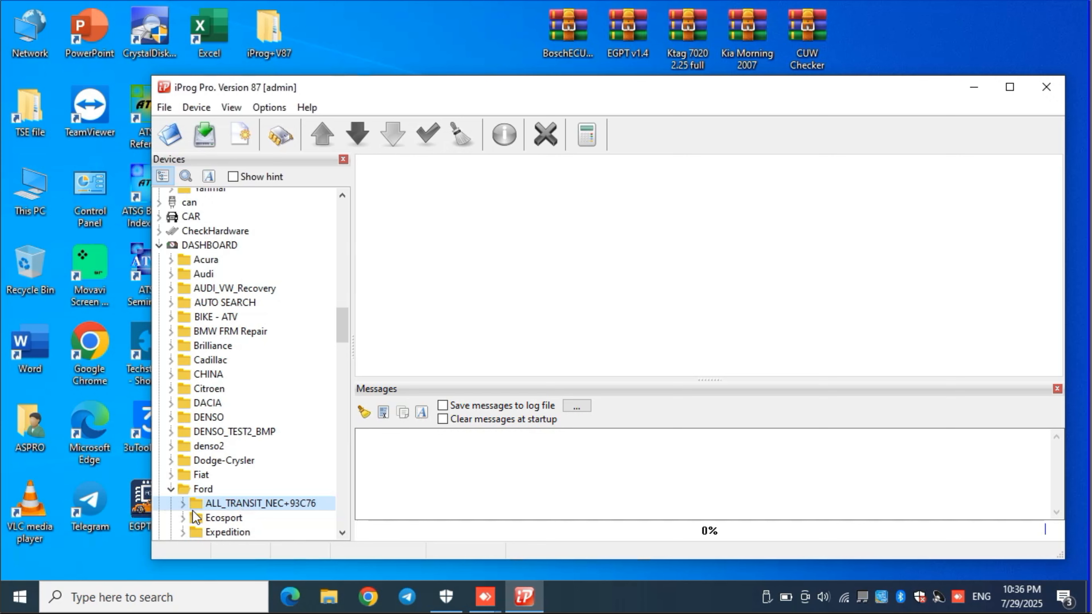
left_click(184, 504)
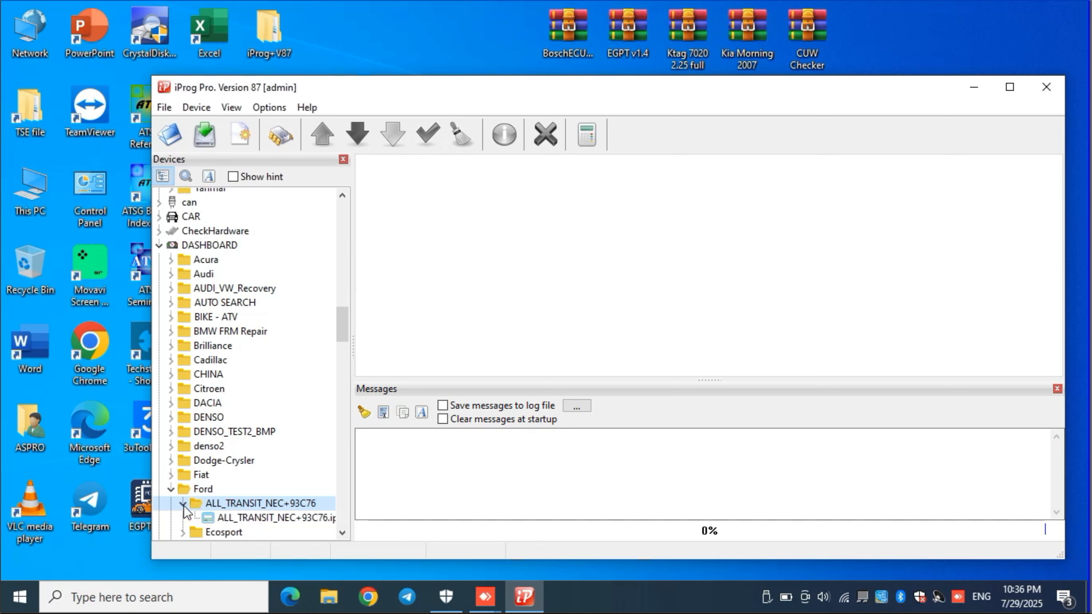
left_click(276, 519)
double_click(316, 520)
scroll(318, 524, "down", 1)
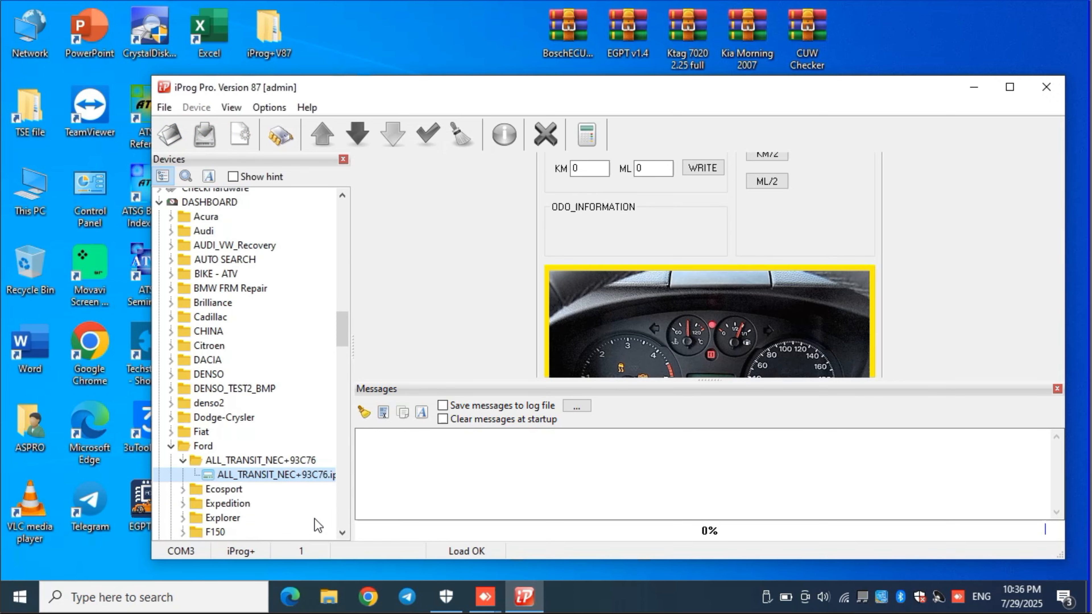
scroll(317, 525, "down", 1)
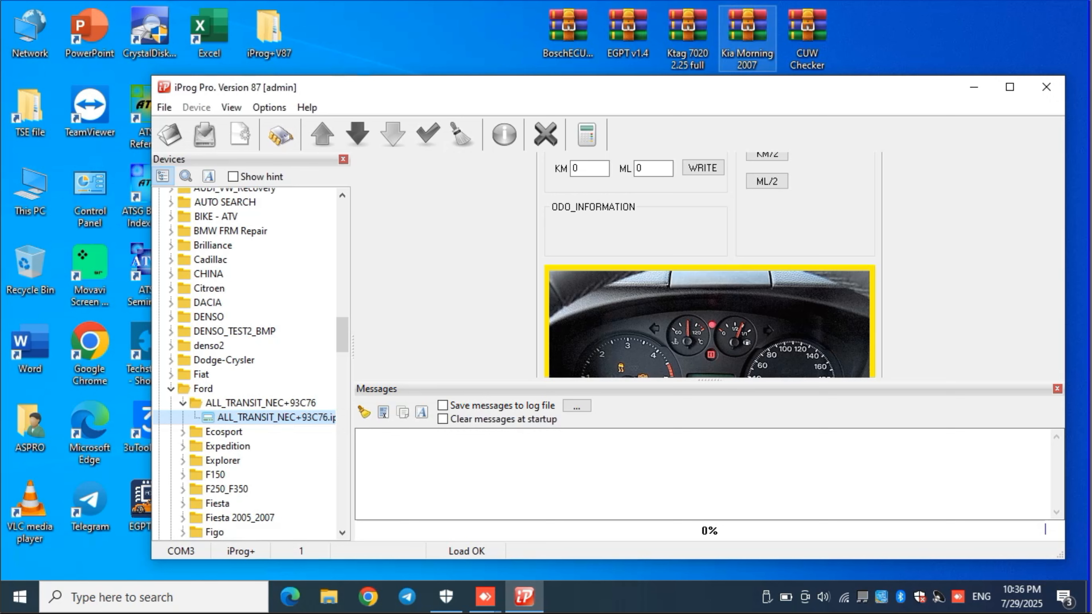
right_click(324, 15)
left_click(365, 66)
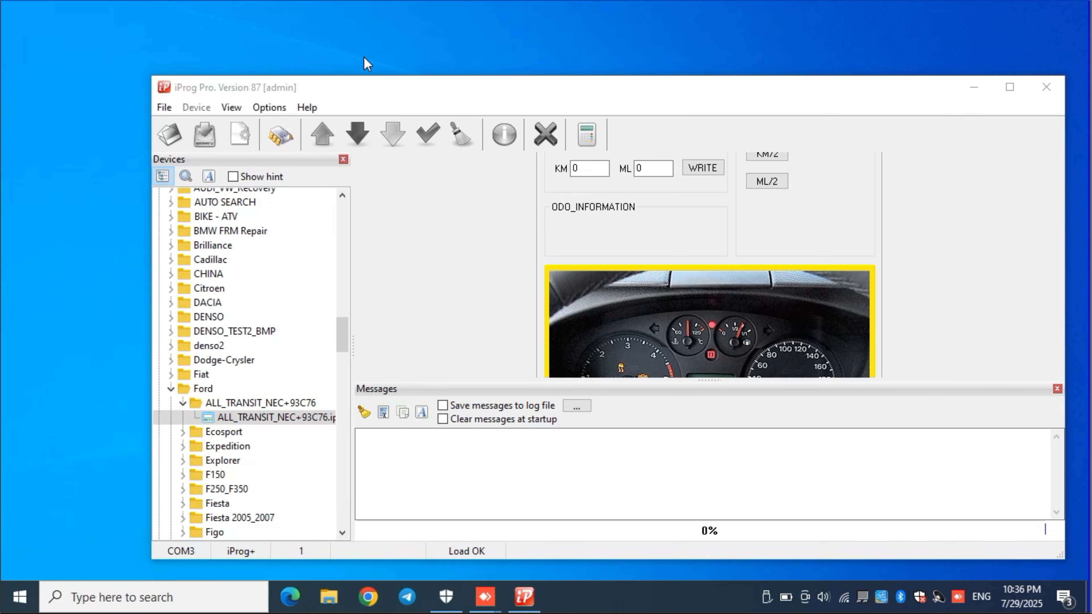
right_click(381, 35)
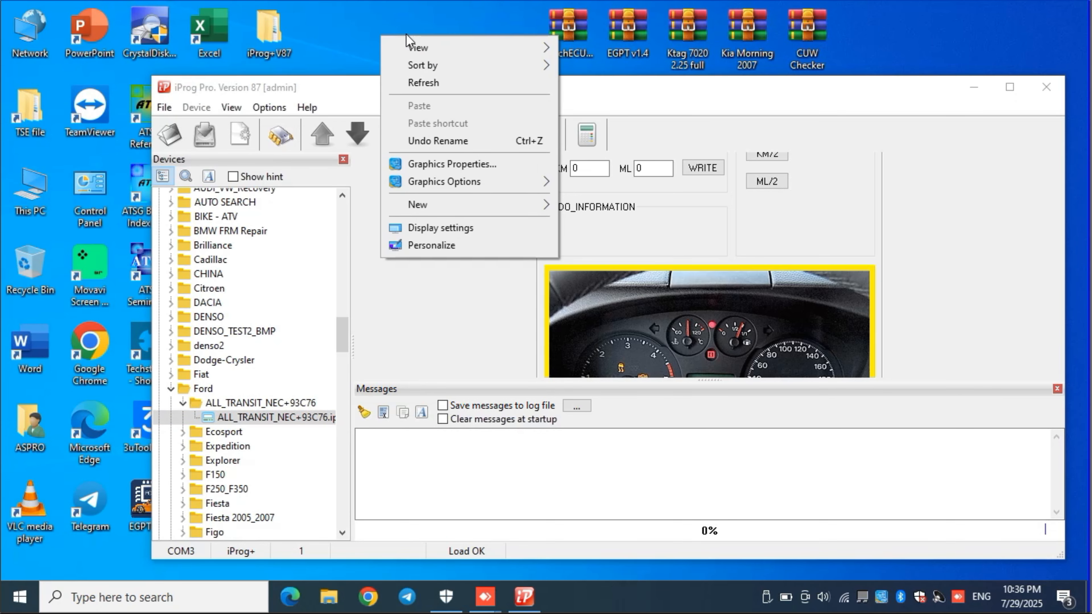
left_click(431, 82)
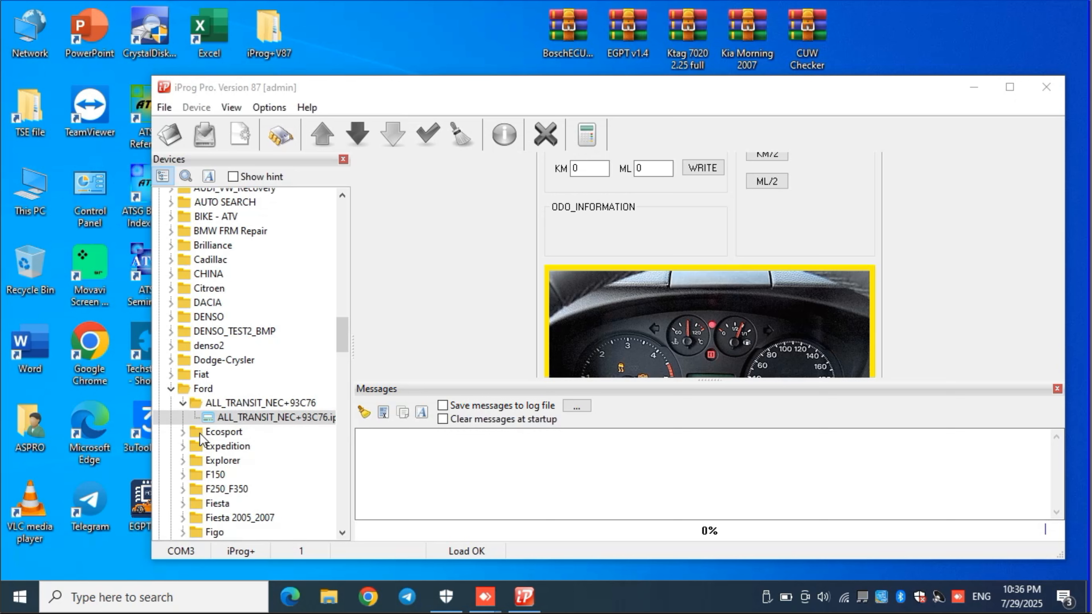
Step: Select the Ecosport 2013+ entry in Ford's Ecosport folder, and try the ML/2 and KM/2 functions of the loaded Transit script
left_click(182, 432)
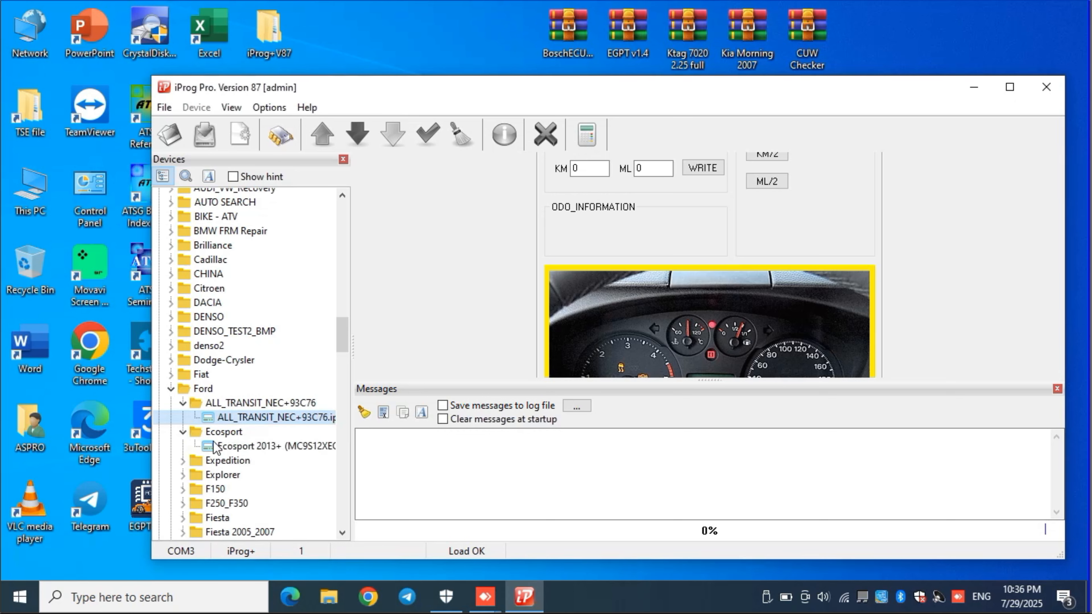
left_click(245, 451)
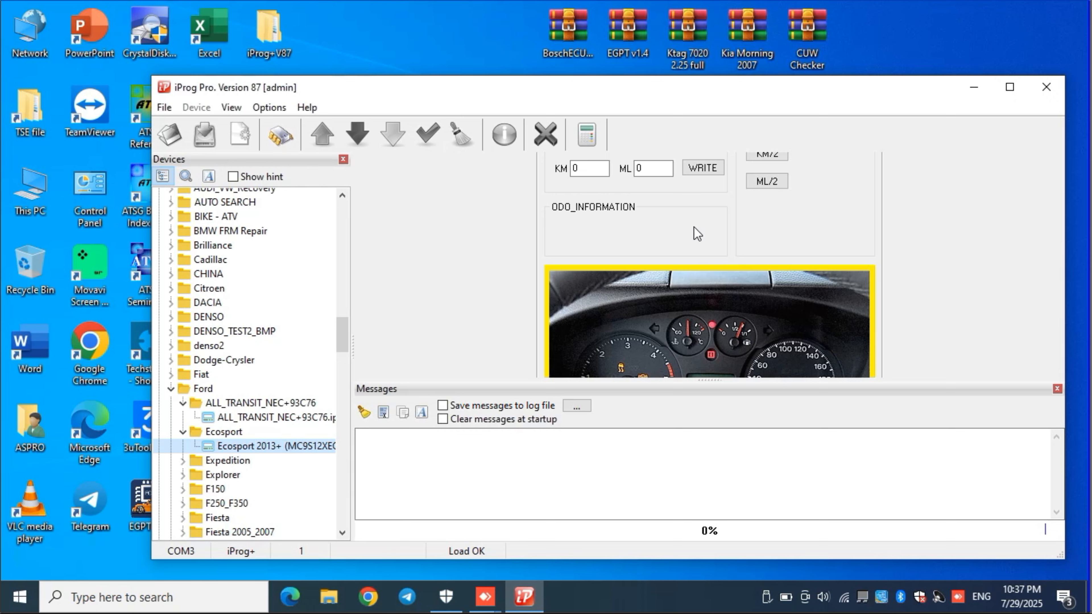
left_click(768, 180)
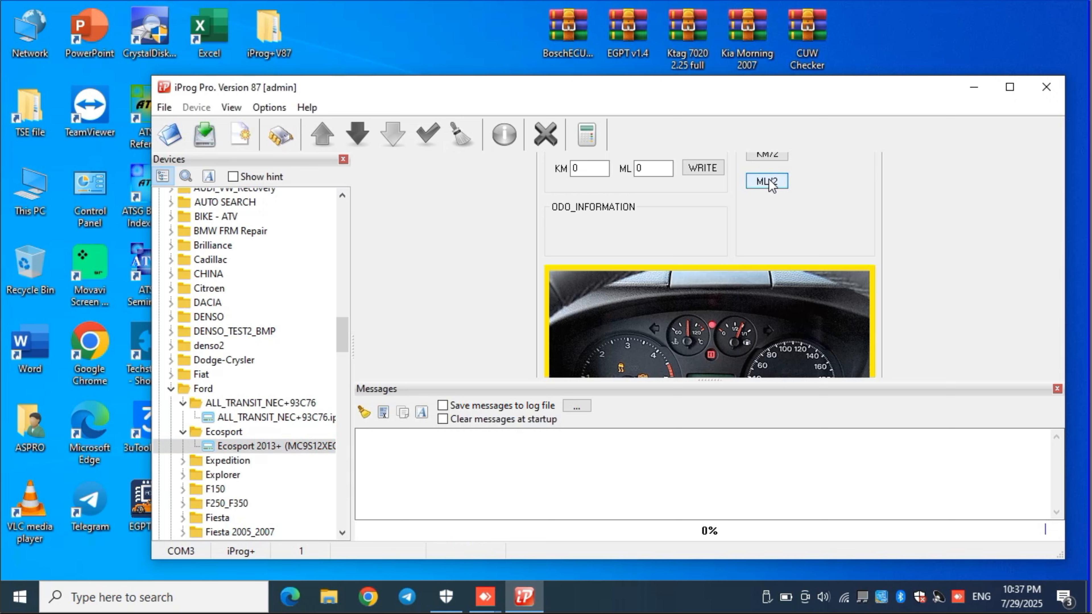
left_click(769, 157)
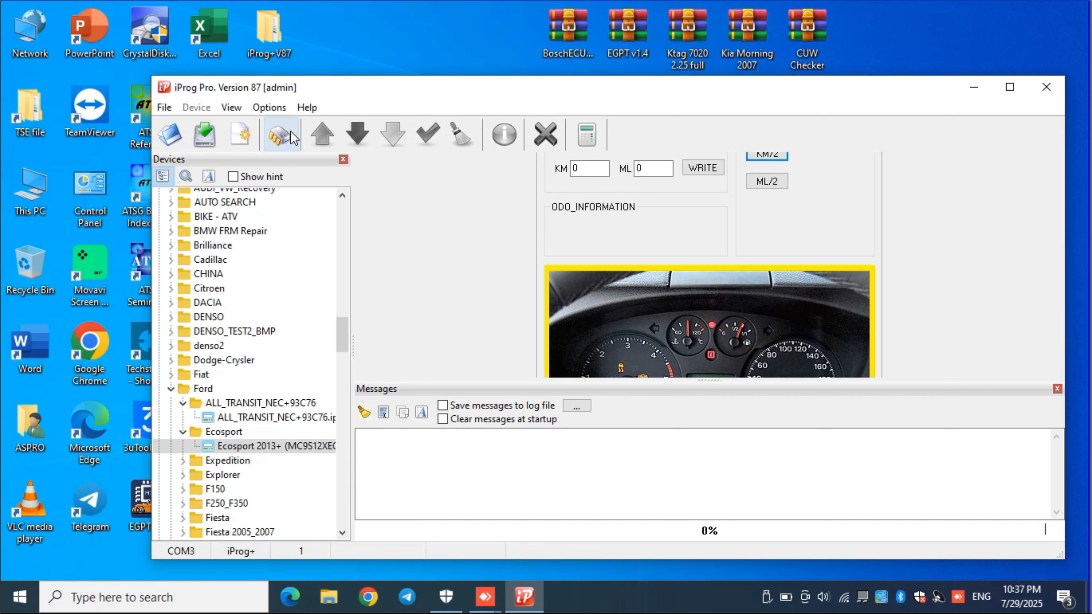
Step: Move the program window higher on the desktop, expand the Ford Focus3 folder and select FOCUS_3_OBD2_DIAG.ipr
left_click_drag(347, 91, 344, 40)
scroll(254, 456, "down", 2)
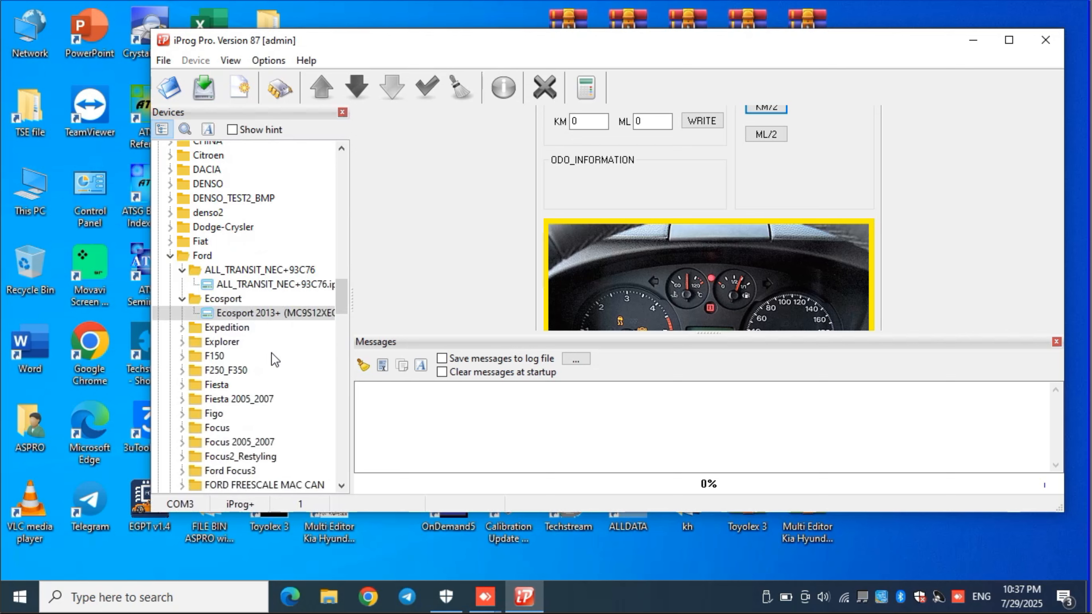
left_click(254, 458)
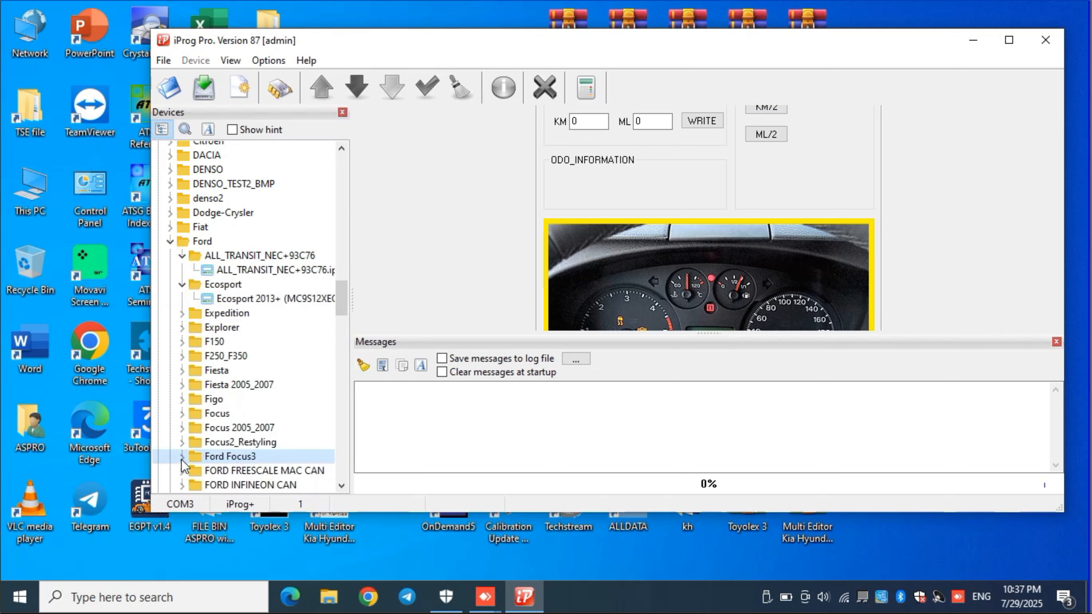
left_click(182, 458)
left_click(242, 470)
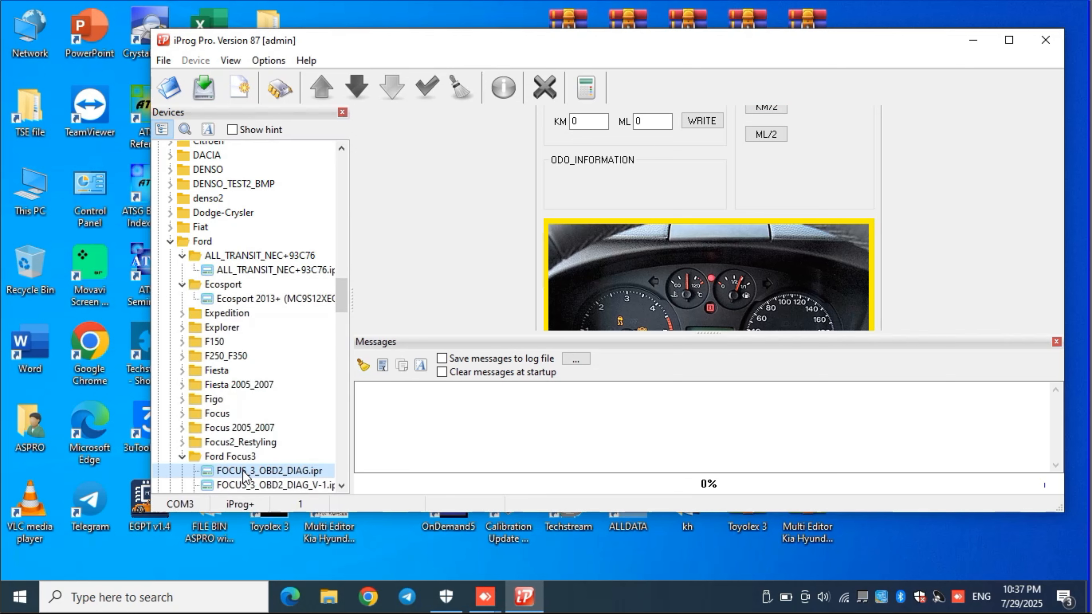